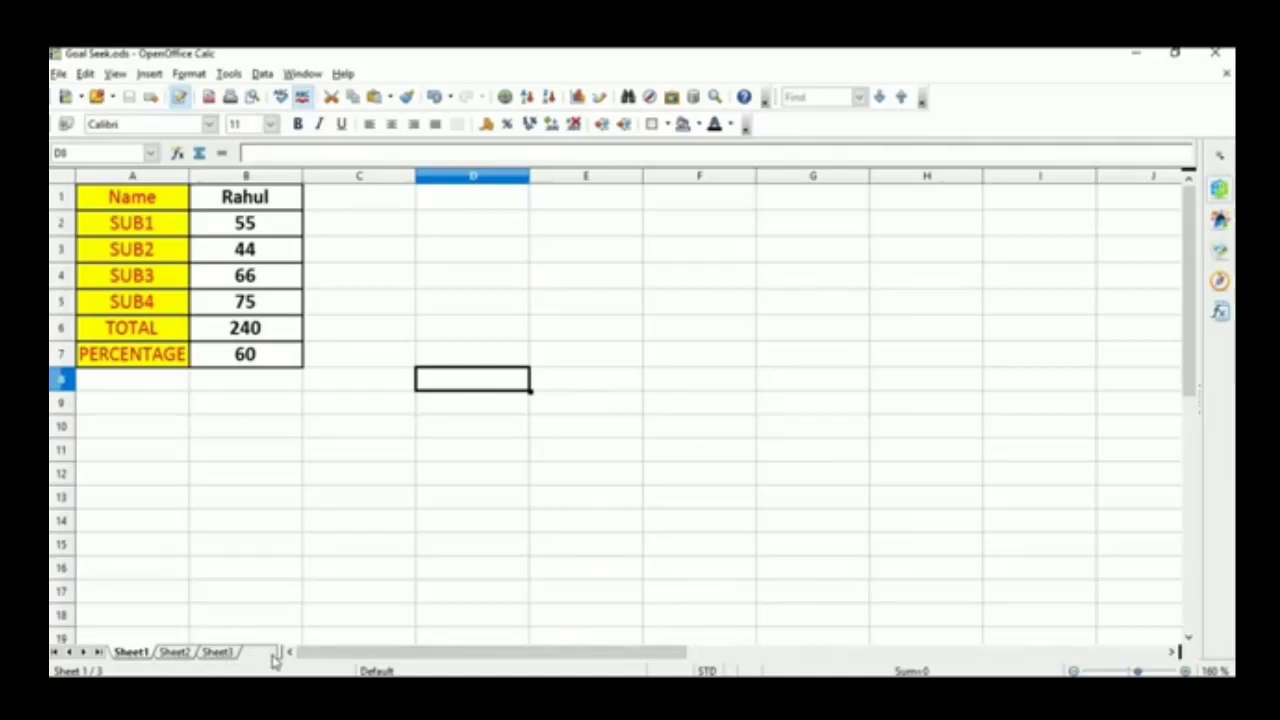
# Examine the Insert Sheet options for position, number of sheets, name and source file without inserting anything
pyautogui.click(257, 655)
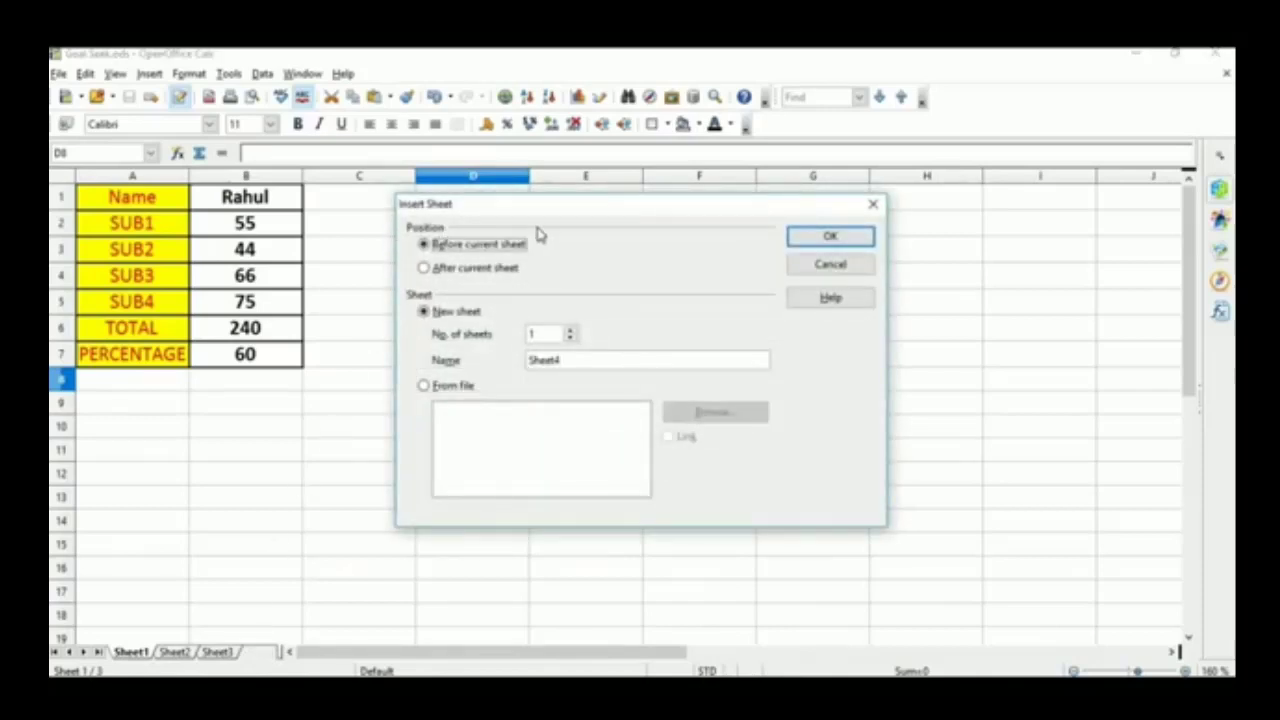
pyautogui.click(838, 266)
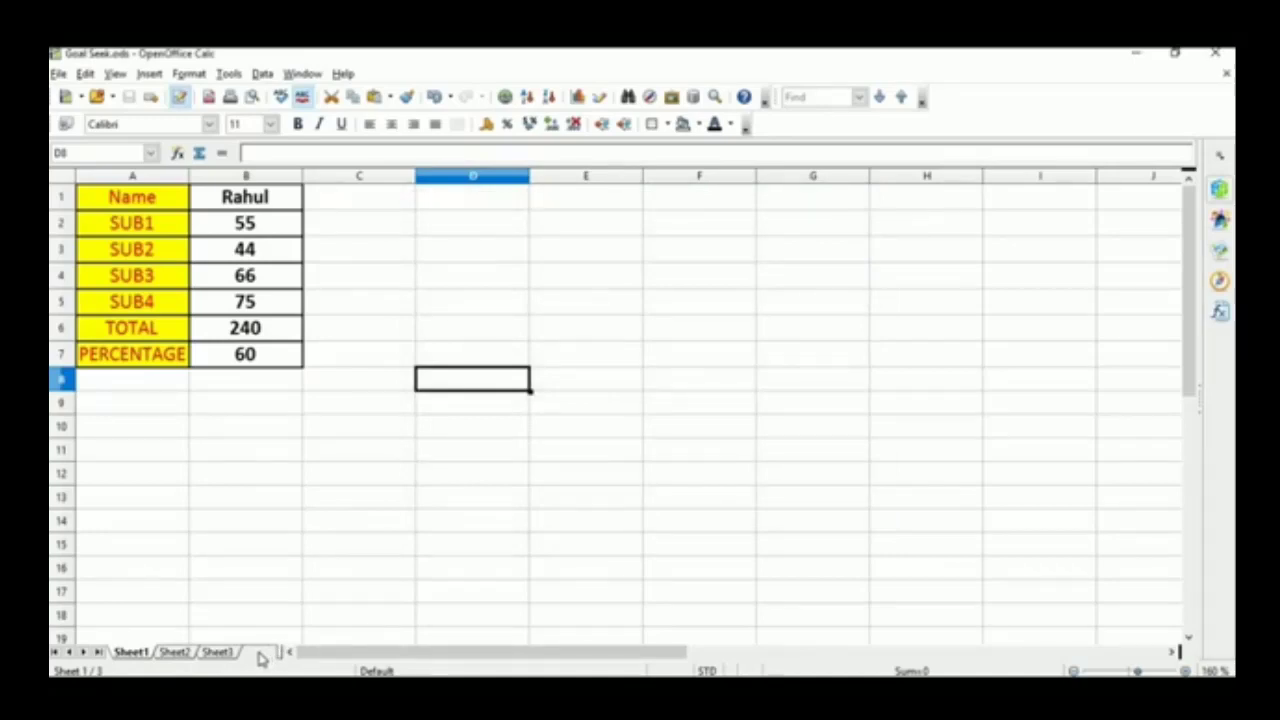
pyautogui.rightClick(258, 656)
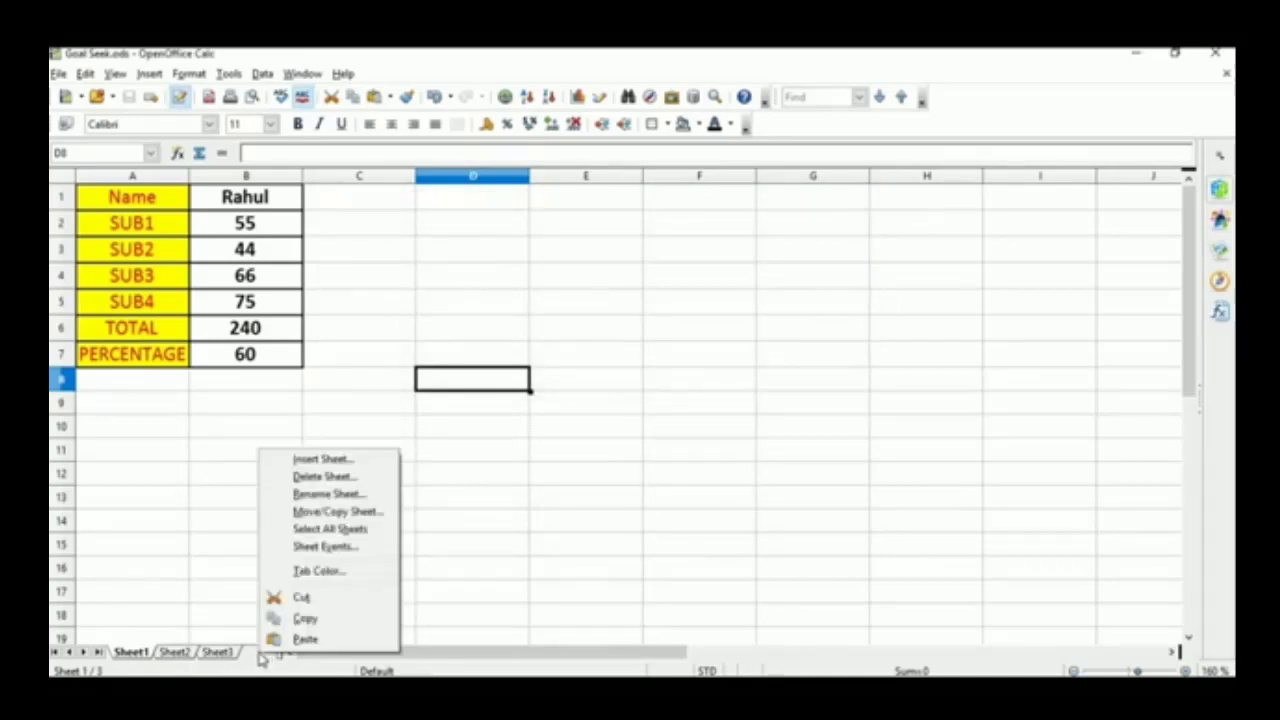
pyautogui.click(313, 462)
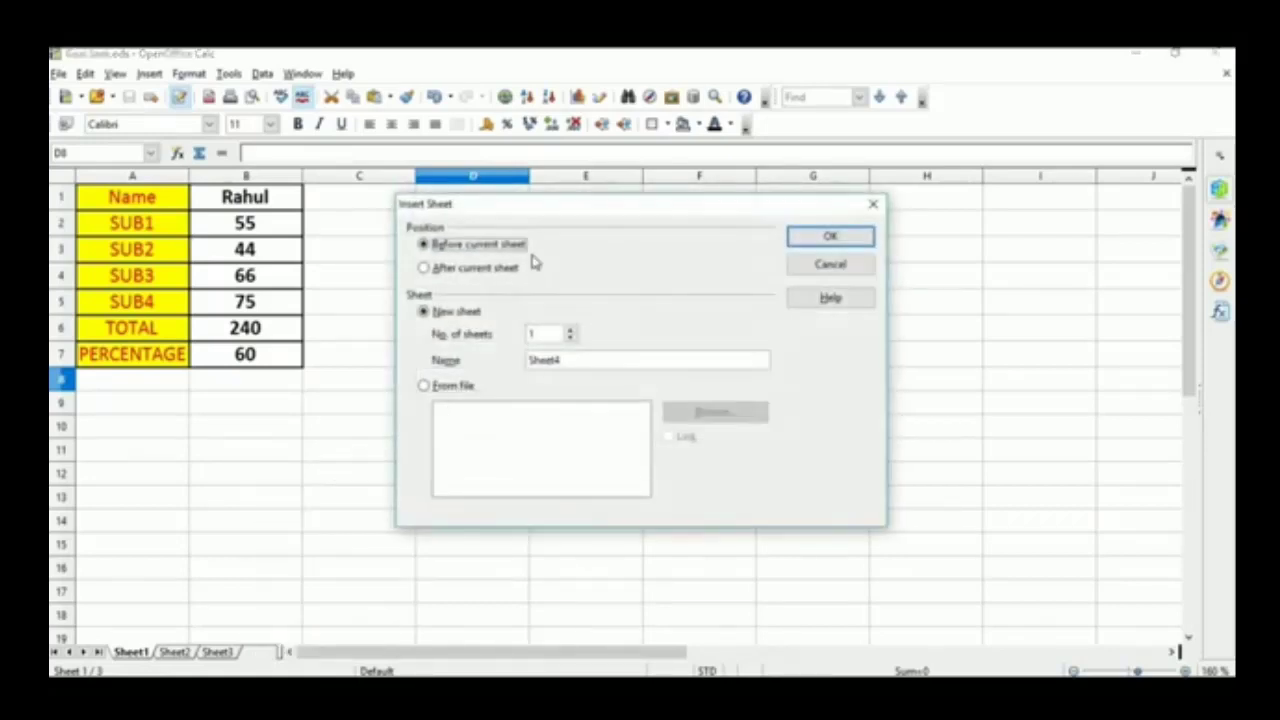
pyautogui.click(830, 265)
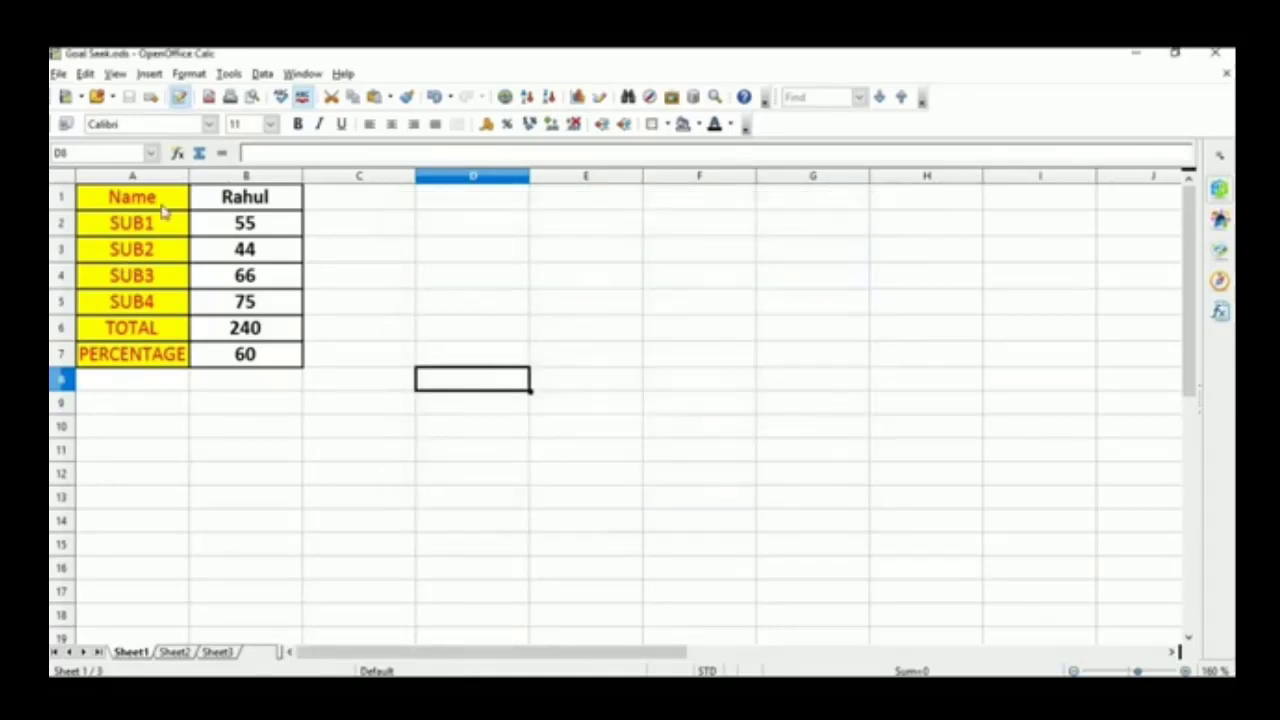
pyautogui.click(149, 76)
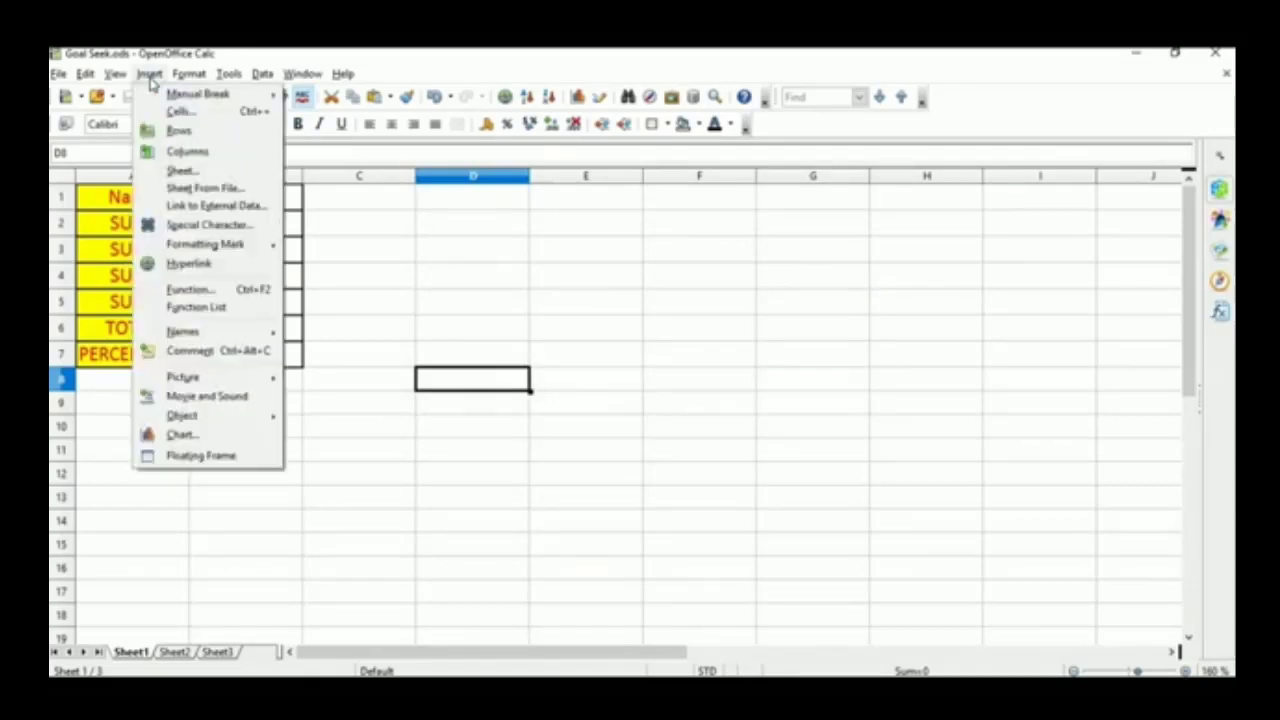
pyautogui.click(177, 173)
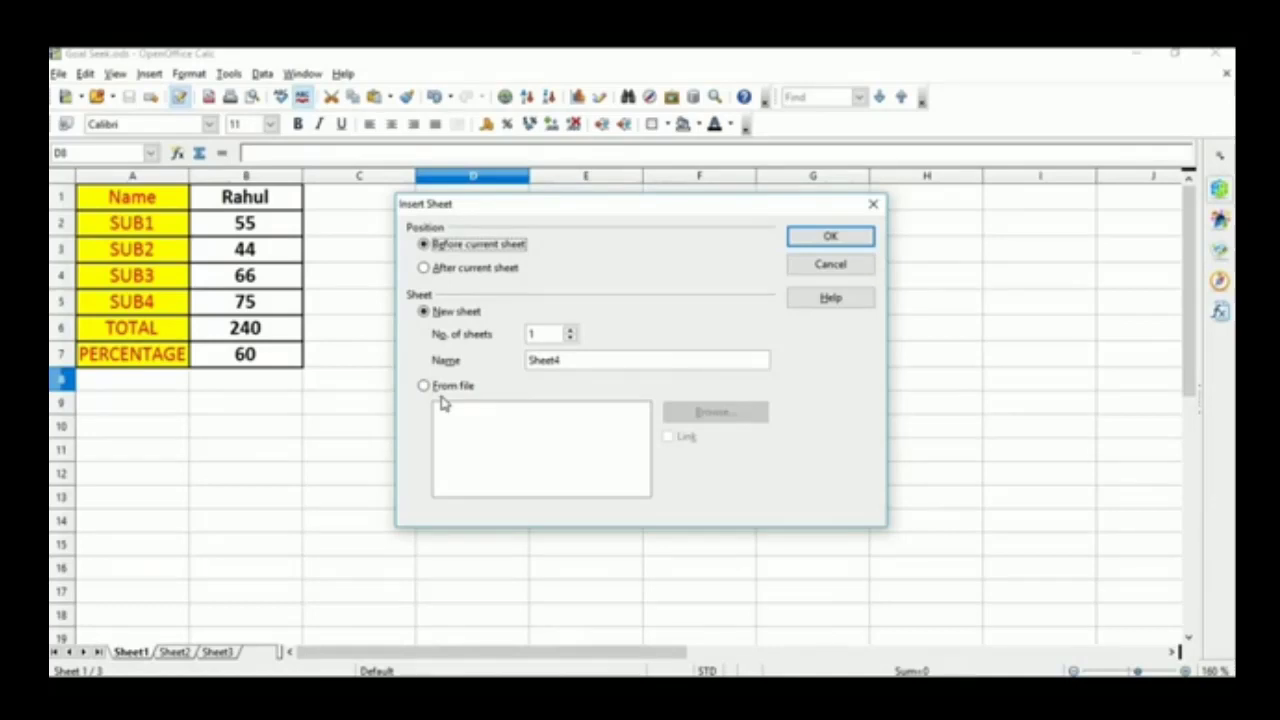
pyautogui.click(830, 265)
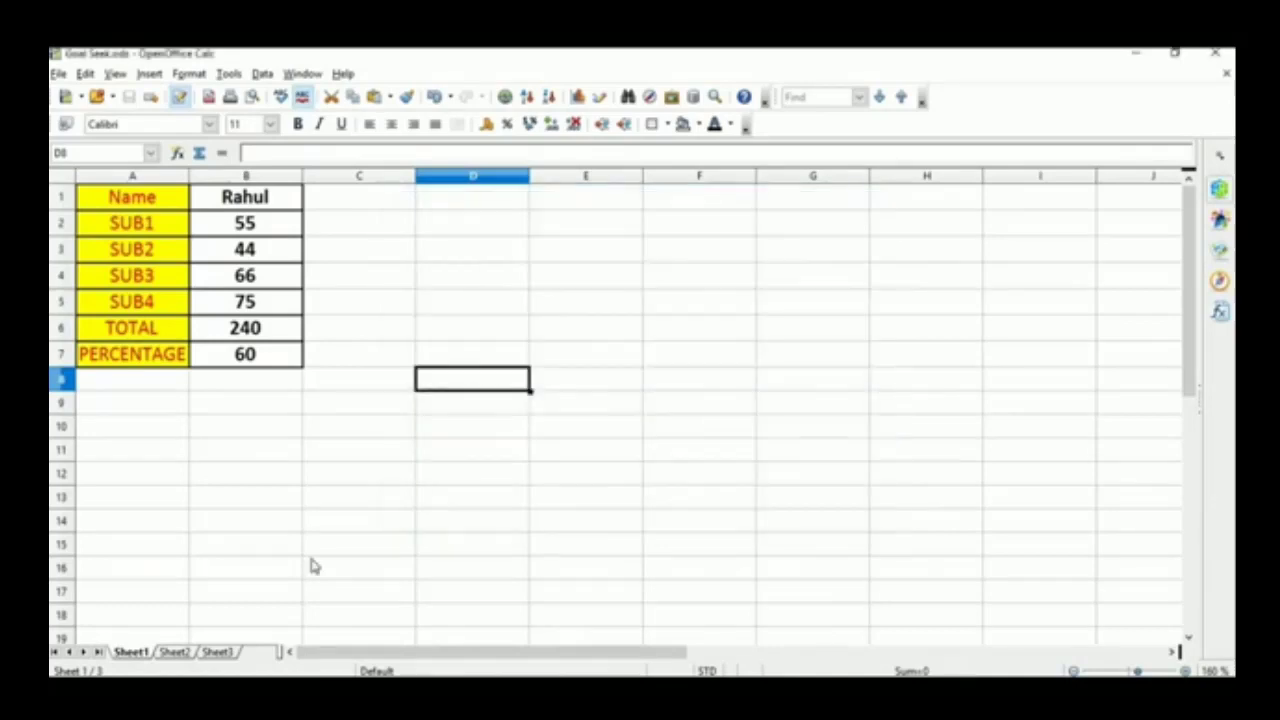
# Insert one new sheet named Sheet4 before Sheet2
pyautogui.rightClick(176, 652)
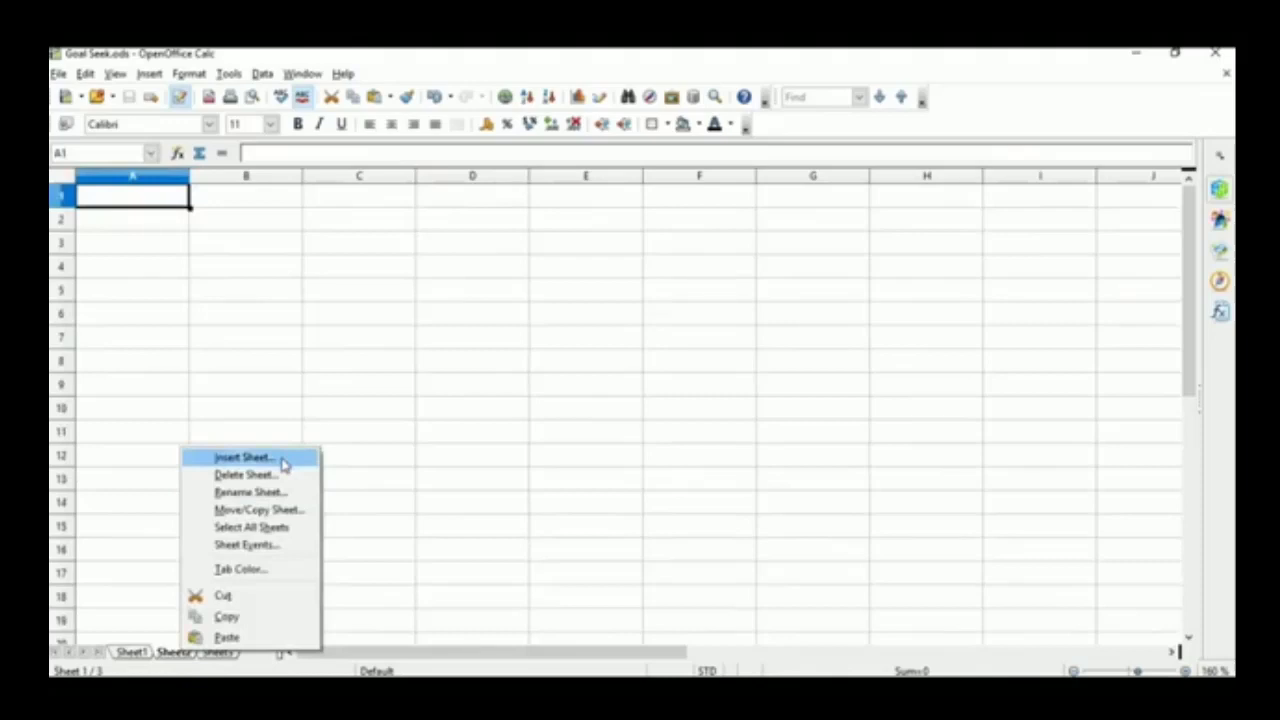
pyautogui.click(245, 457)
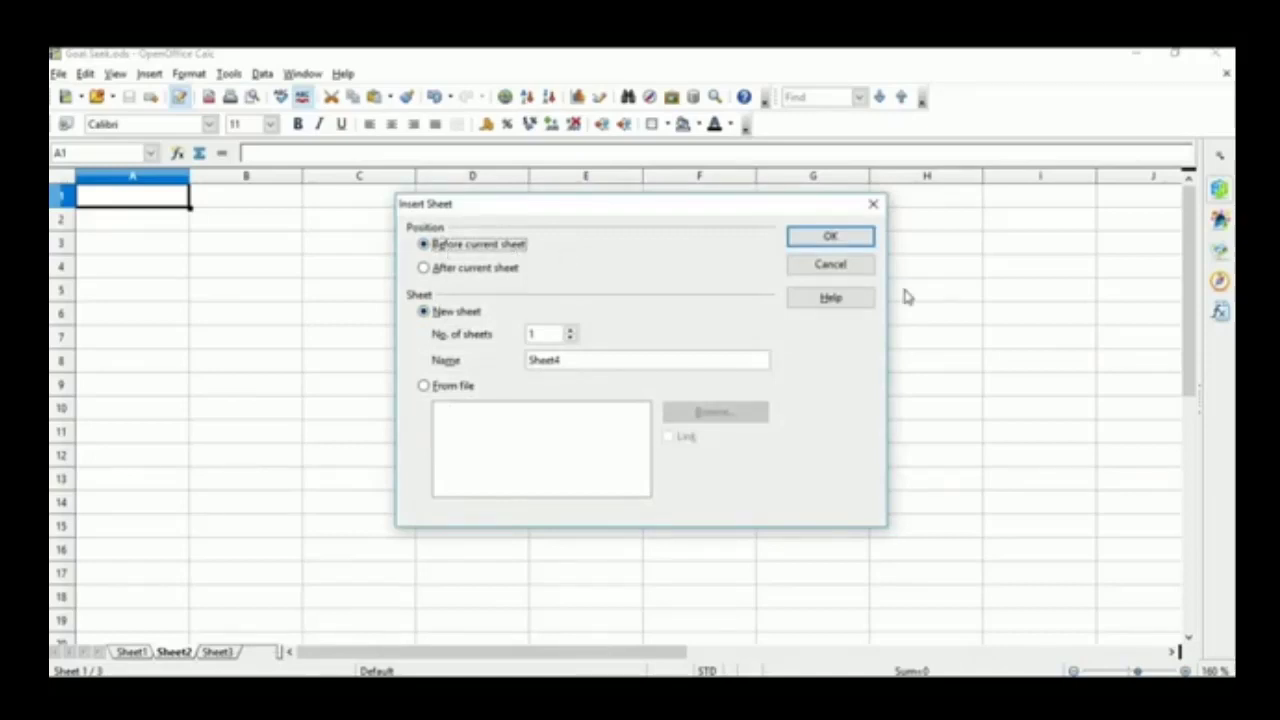
pyautogui.click(830, 237)
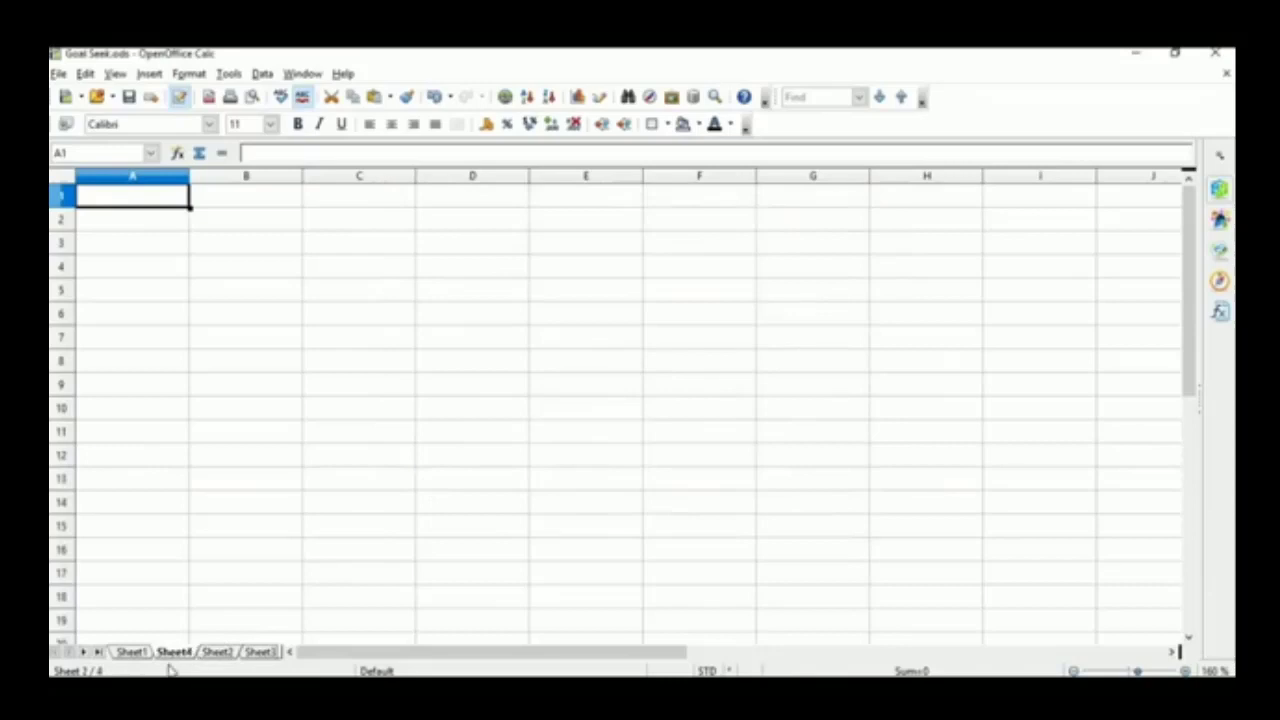
# Start inserting a sheet before Sheet3, with an existing file as its source
pyautogui.rightClick(260, 652)
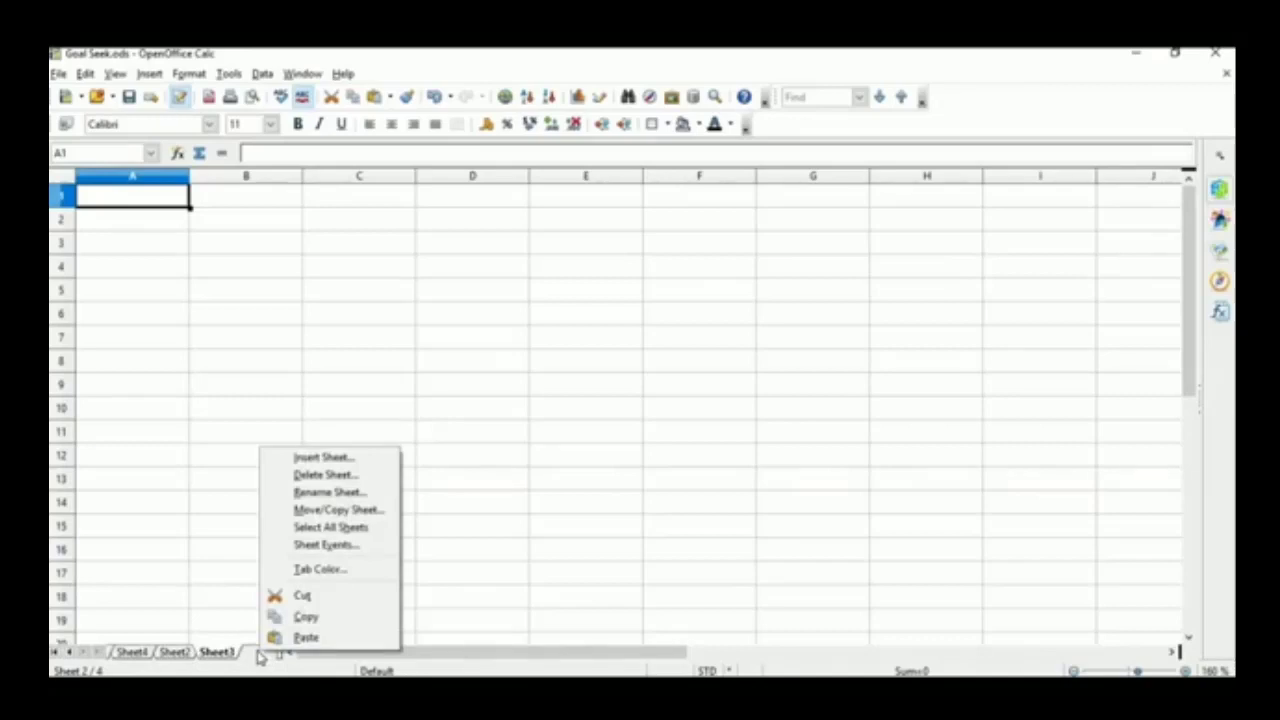
pyautogui.click(158, 615)
pyautogui.rightClick(205, 656)
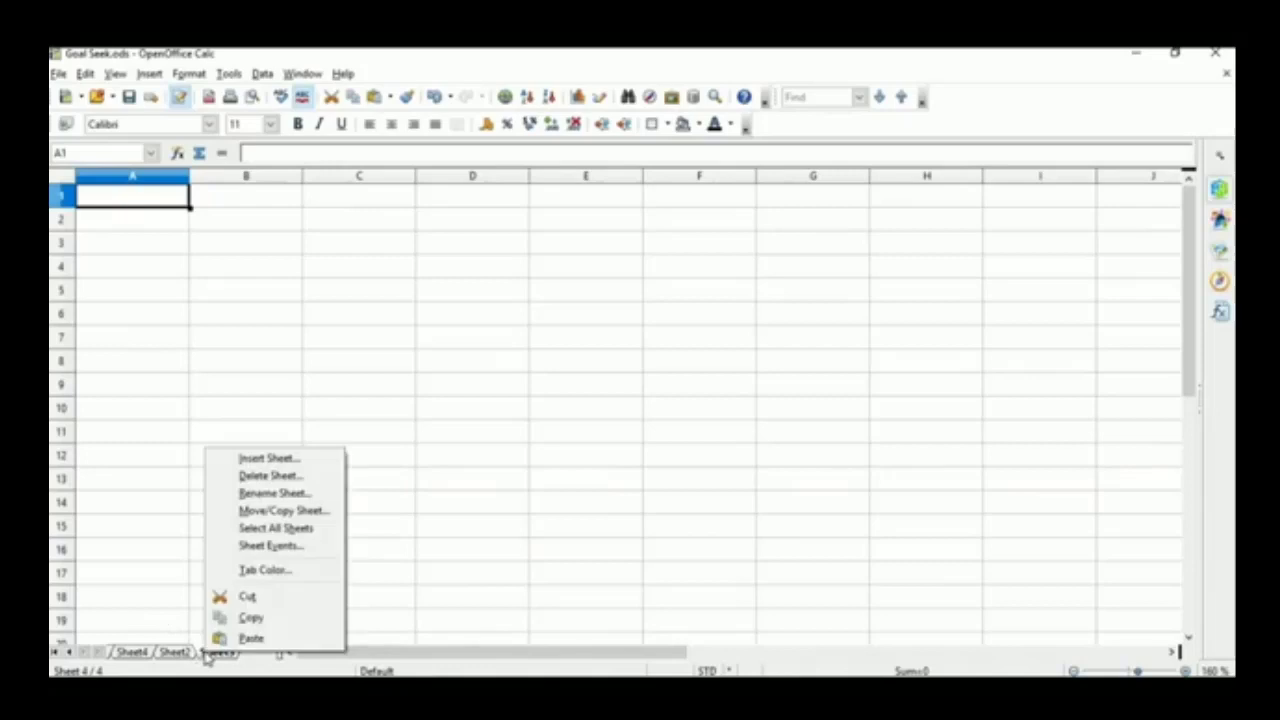
pyautogui.click(282, 464)
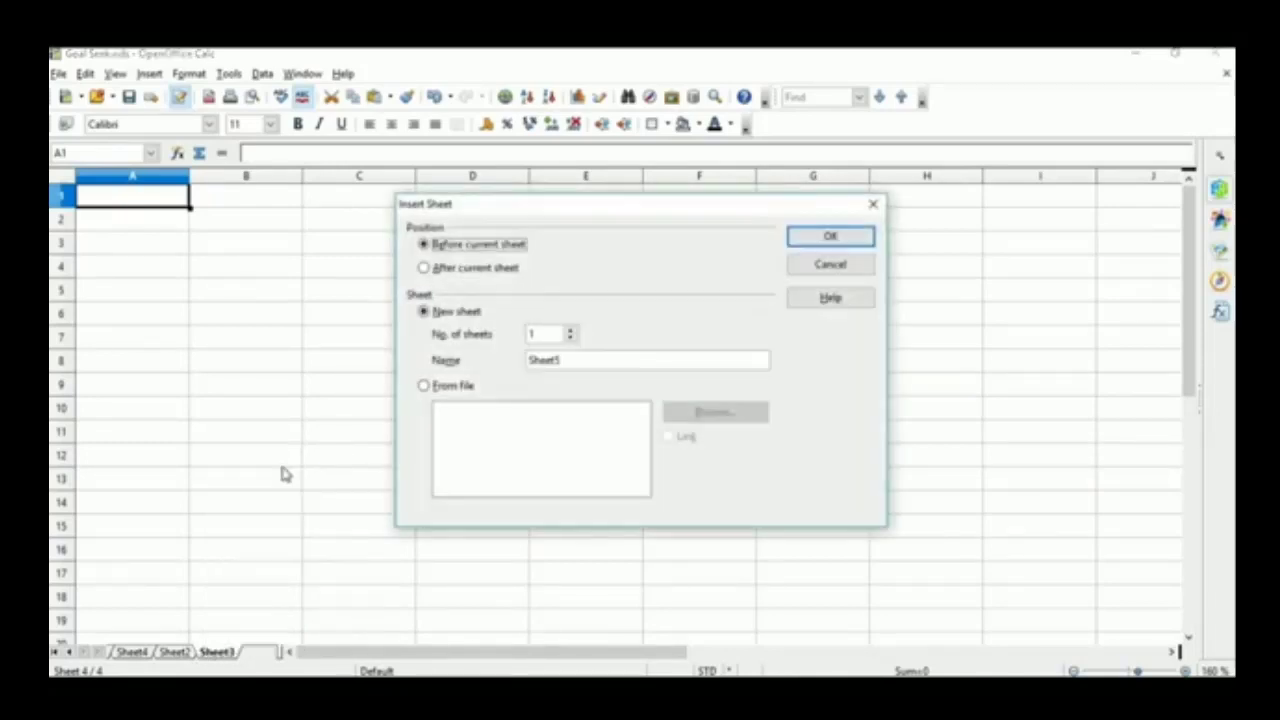
pyautogui.click(425, 390)
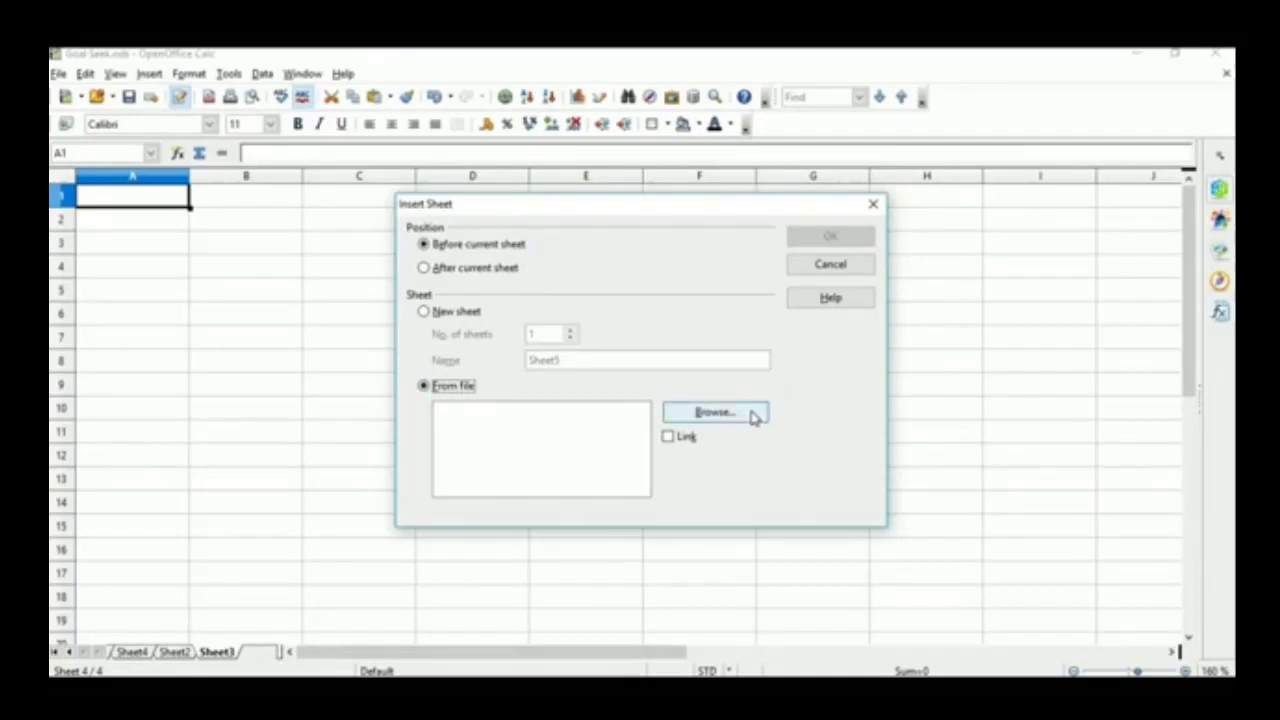
# Choose Goal Seek.ods from the Home study\Class -10\Excel ( Calc) folder on drive D as the source file
pyautogui.click(714, 412)
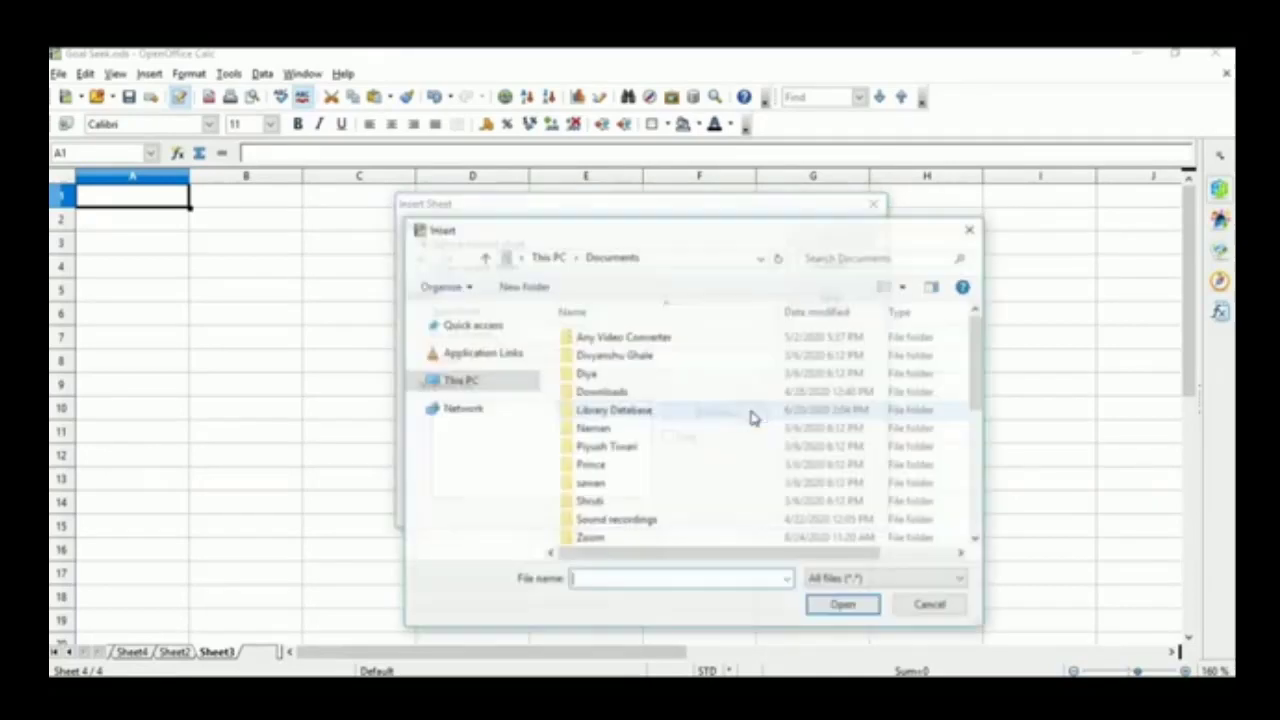
pyautogui.moveTo(735, 233); pyautogui.dragTo(724, 198)
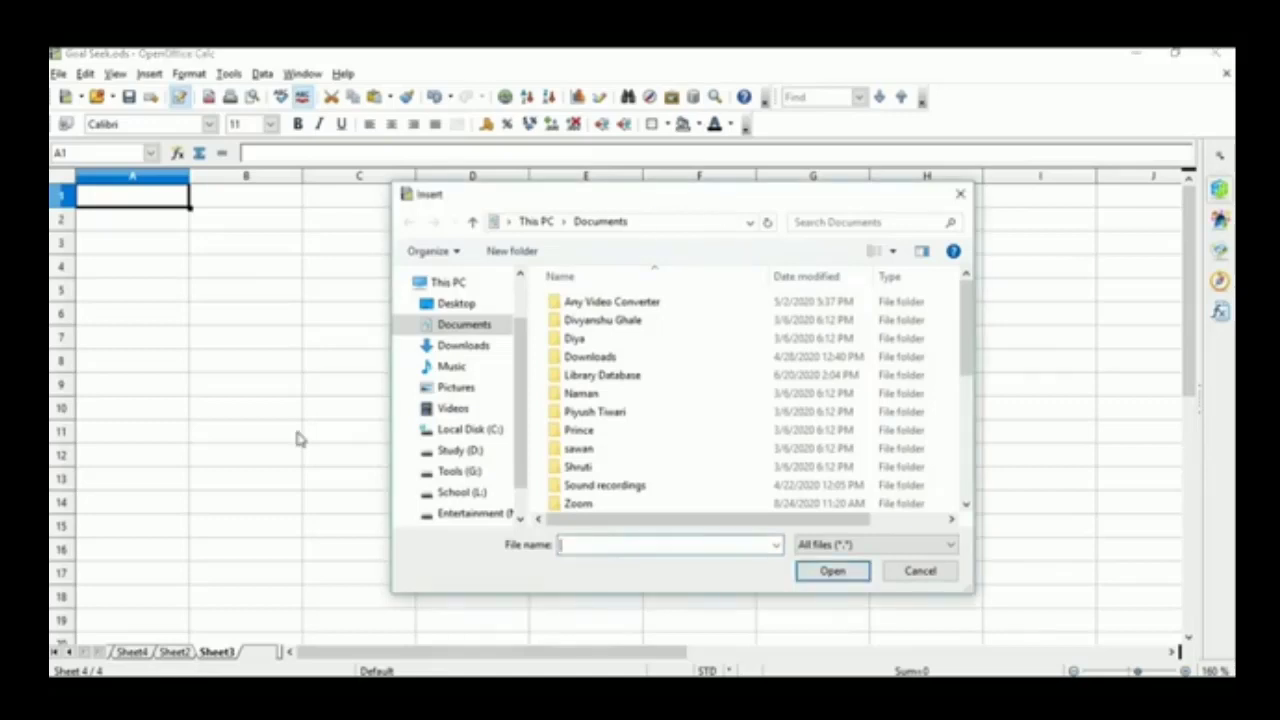
pyautogui.moveTo(521, 398); pyautogui.dragTo(512, 448)
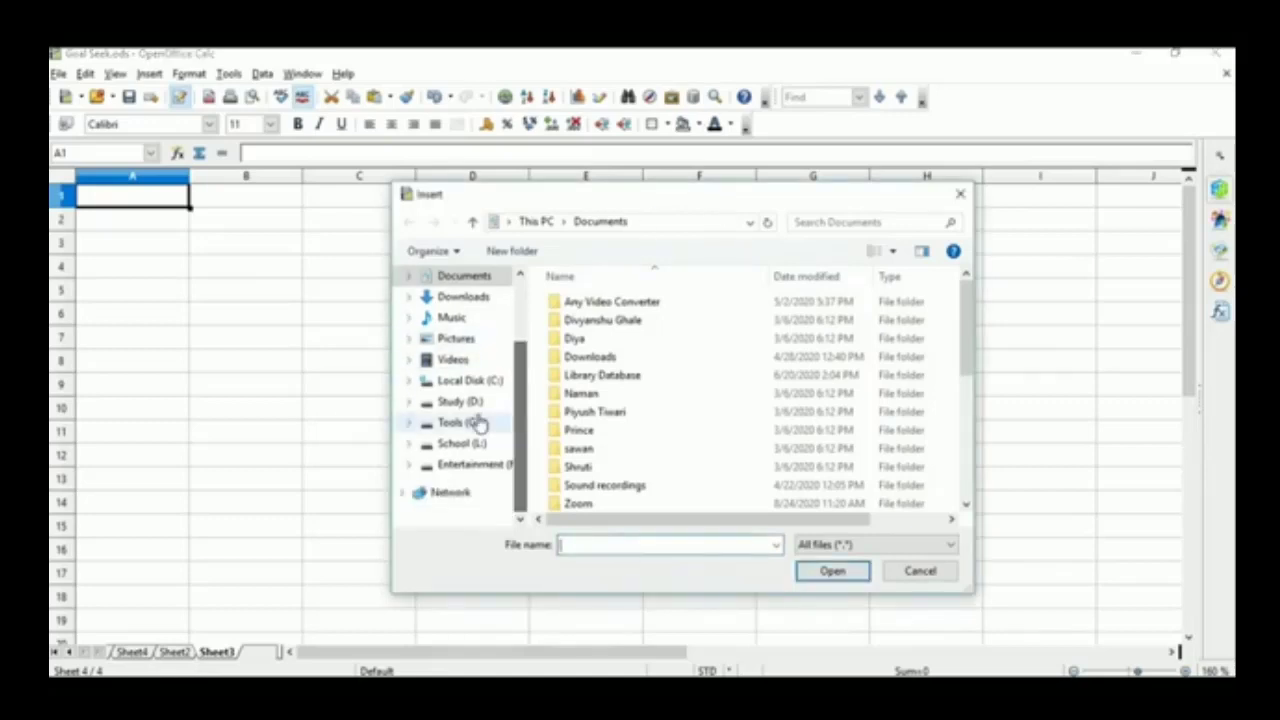
pyautogui.click(466, 403)
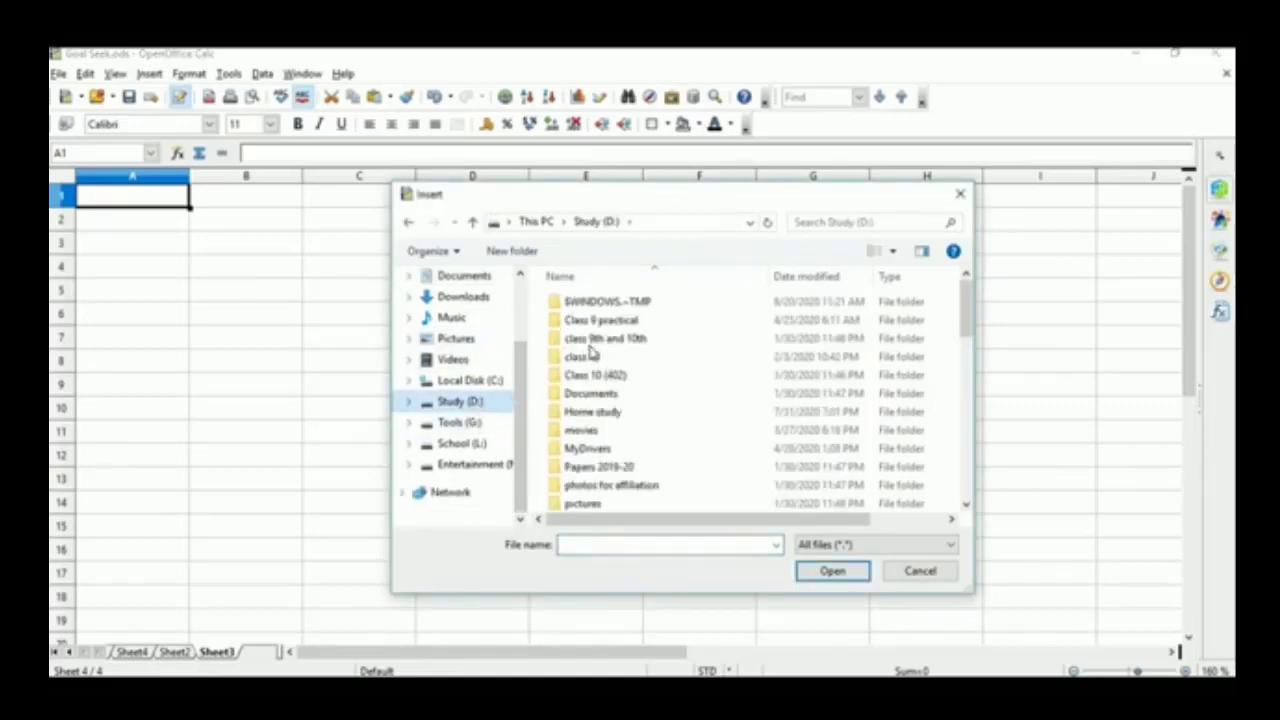
pyautogui.doubleClick(580, 411)
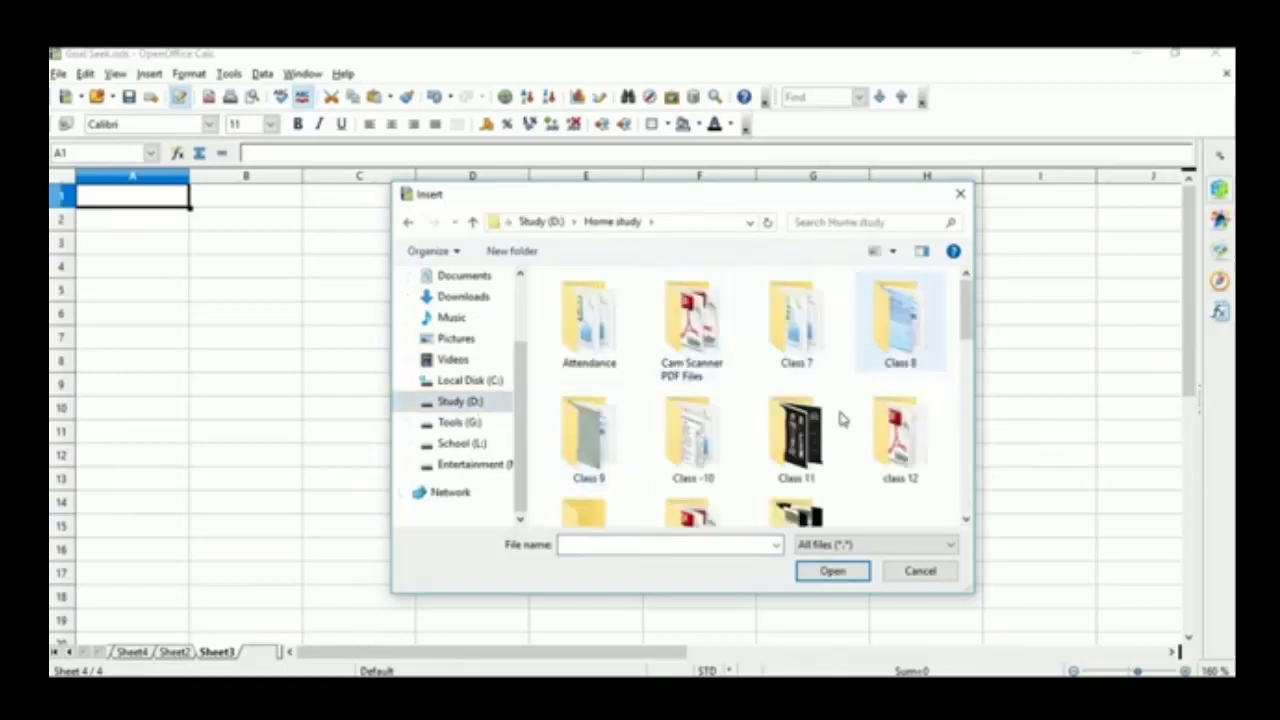
pyautogui.doubleClick(697, 435)
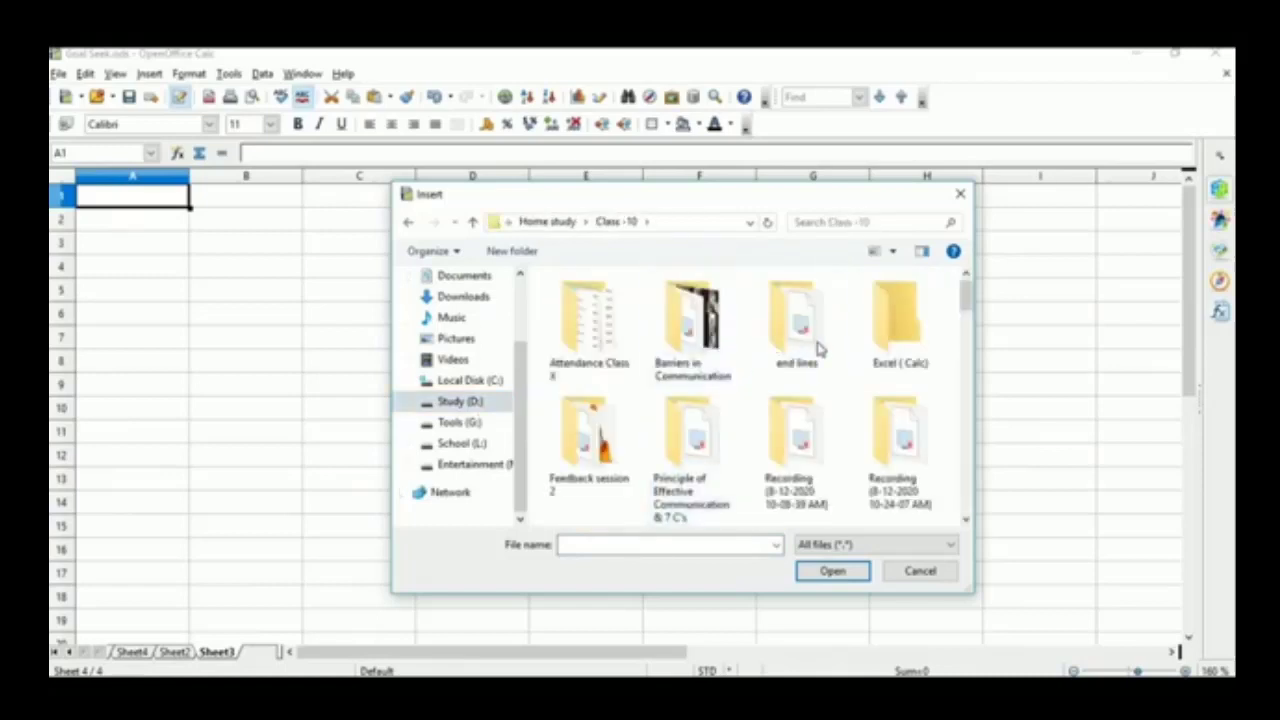
pyautogui.doubleClick(889, 334)
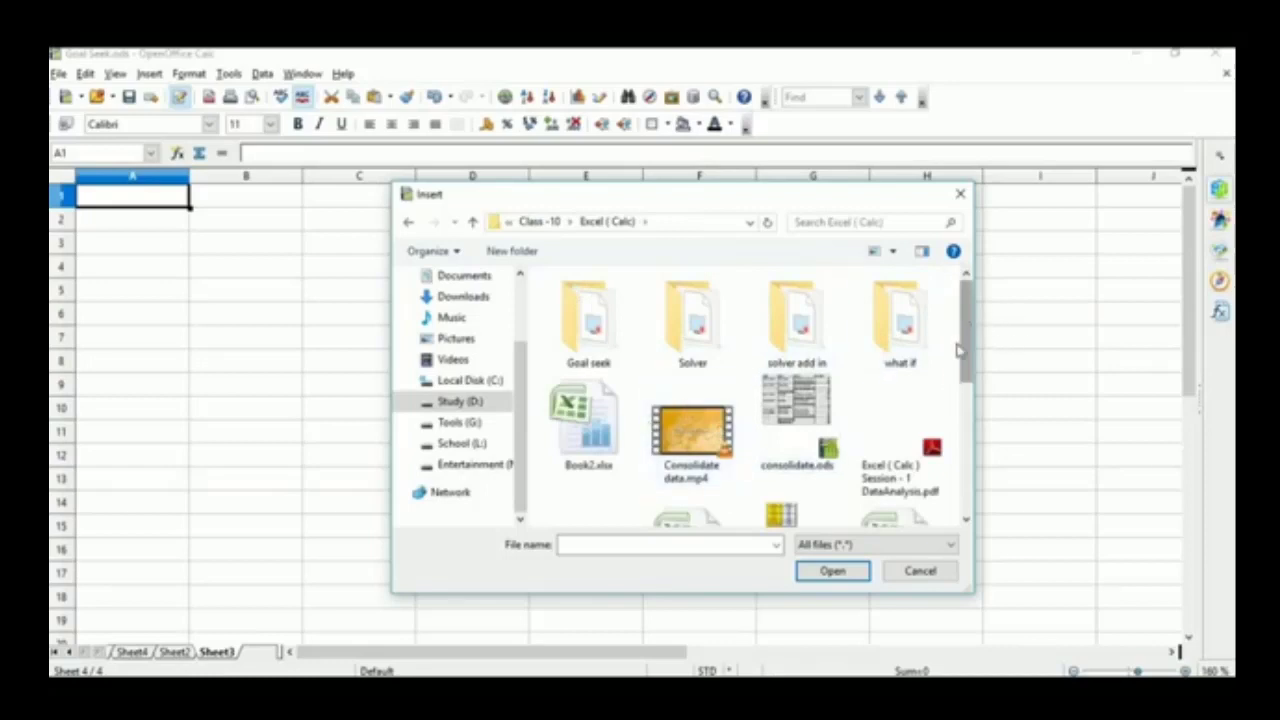
pyautogui.moveTo(960, 360); pyautogui.dragTo(964, 468)
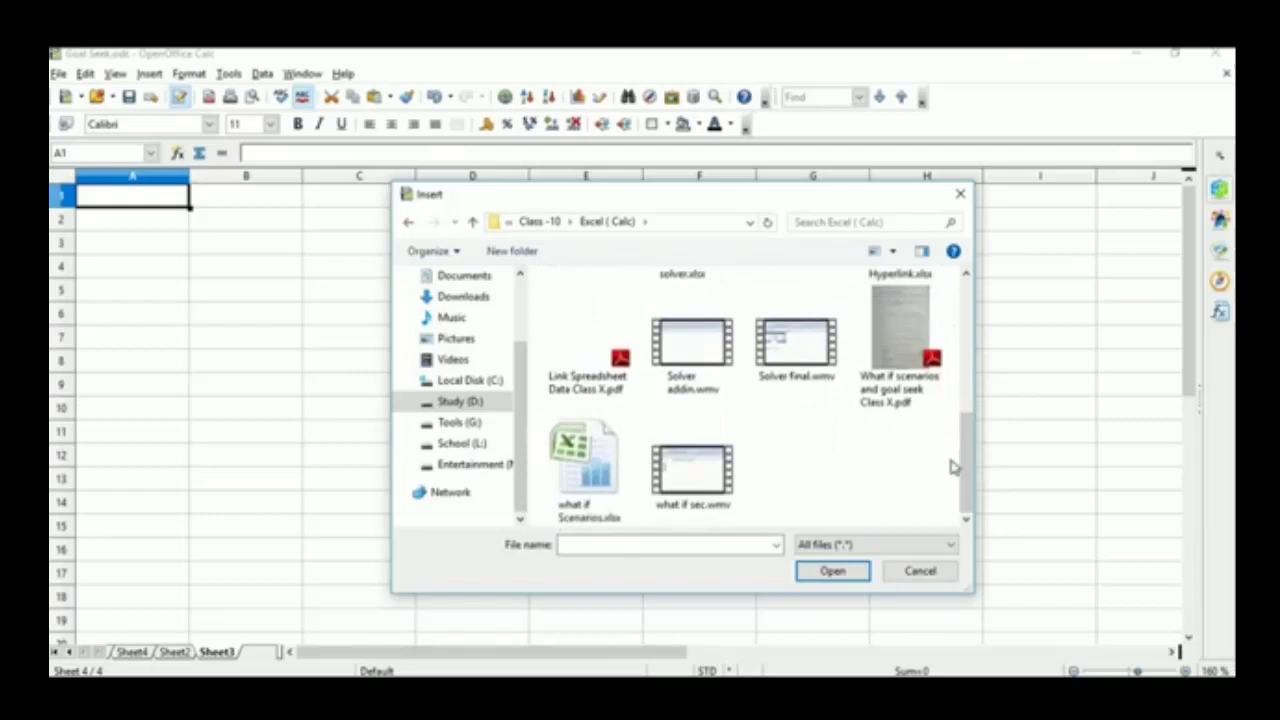
pyautogui.scroll(2, 785, 380)
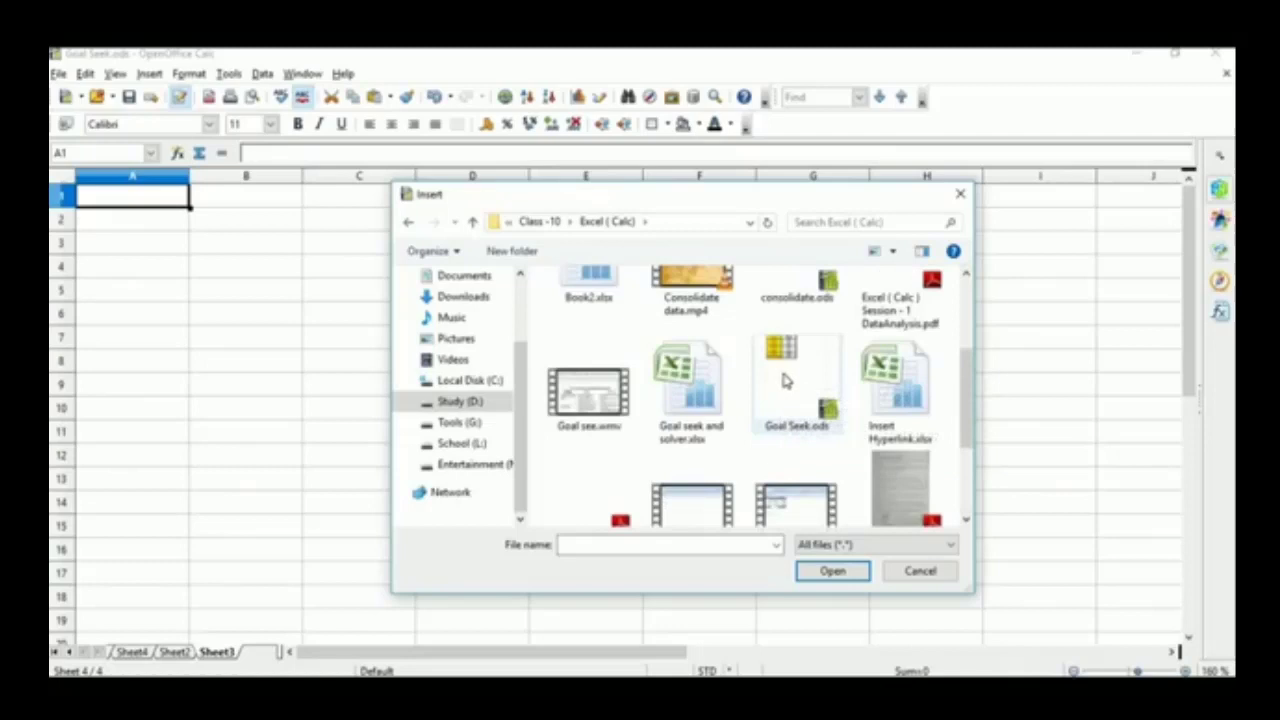
pyautogui.doubleClick(785, 380)
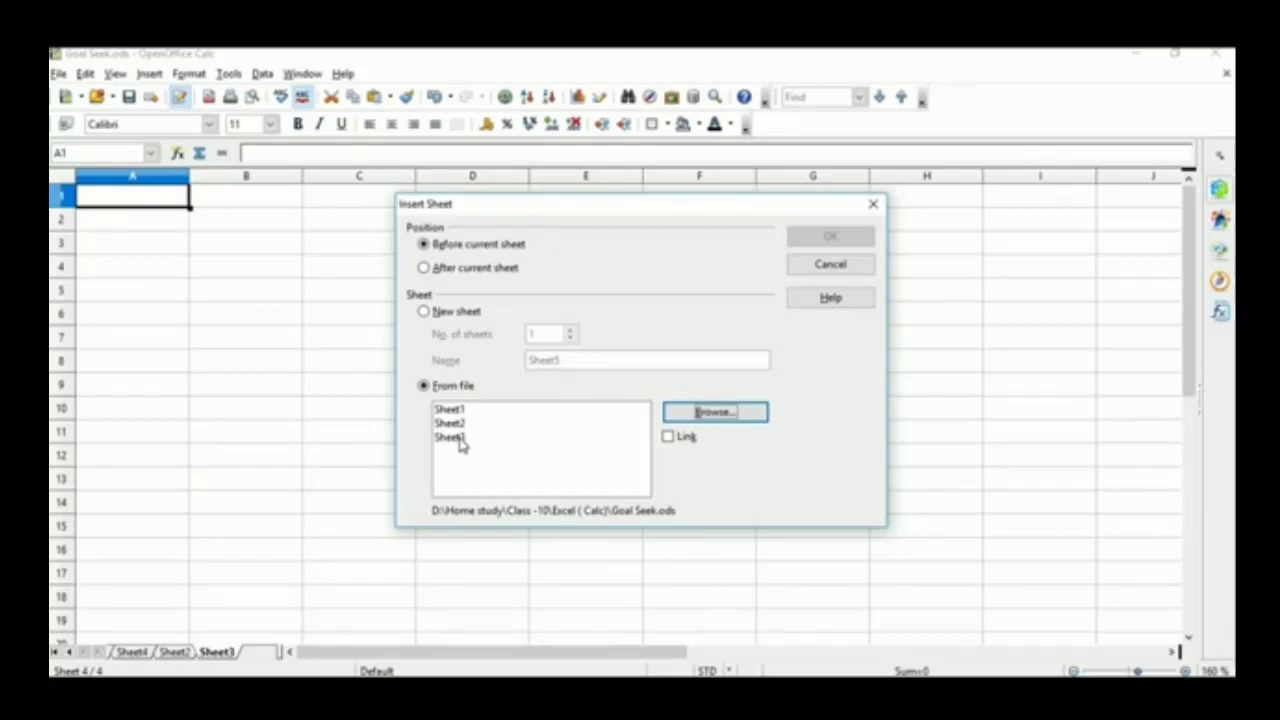
# Insert Sheet1 of the chosen Goal Seek.ods file before Sheet3, without linking it
pyautogui.click(451, 410)
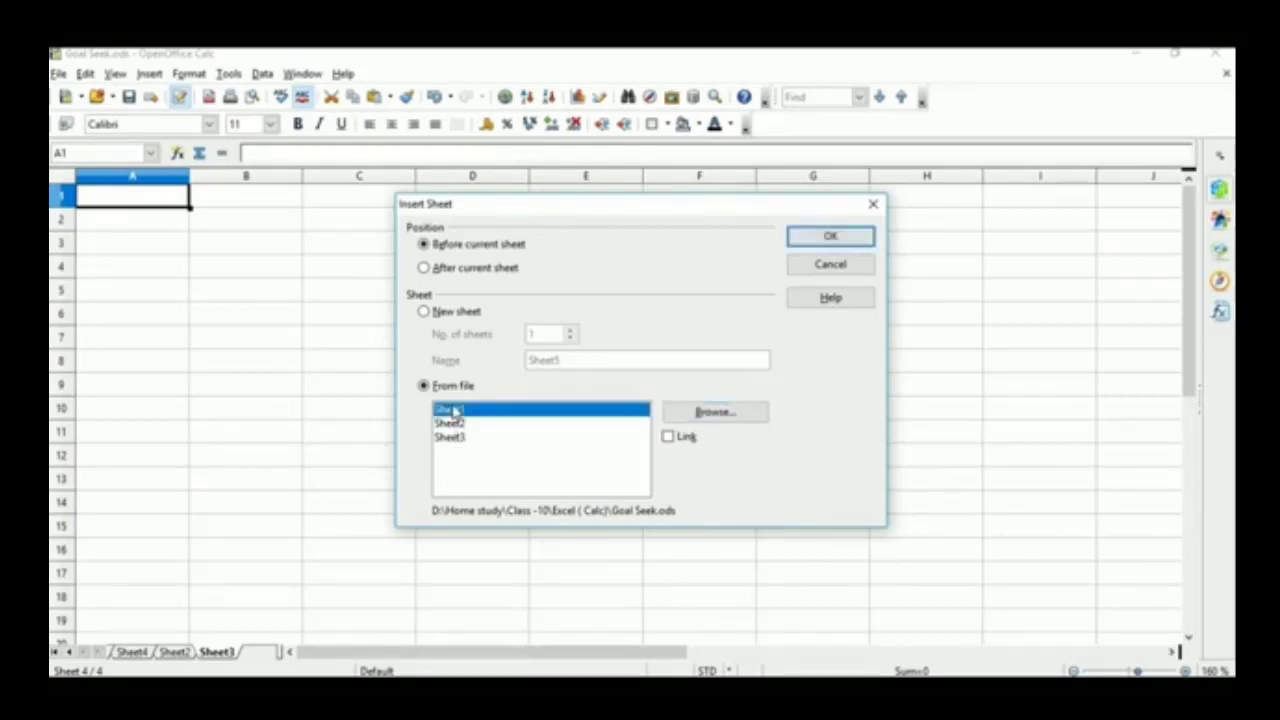
pyautogui.click(825, 240)
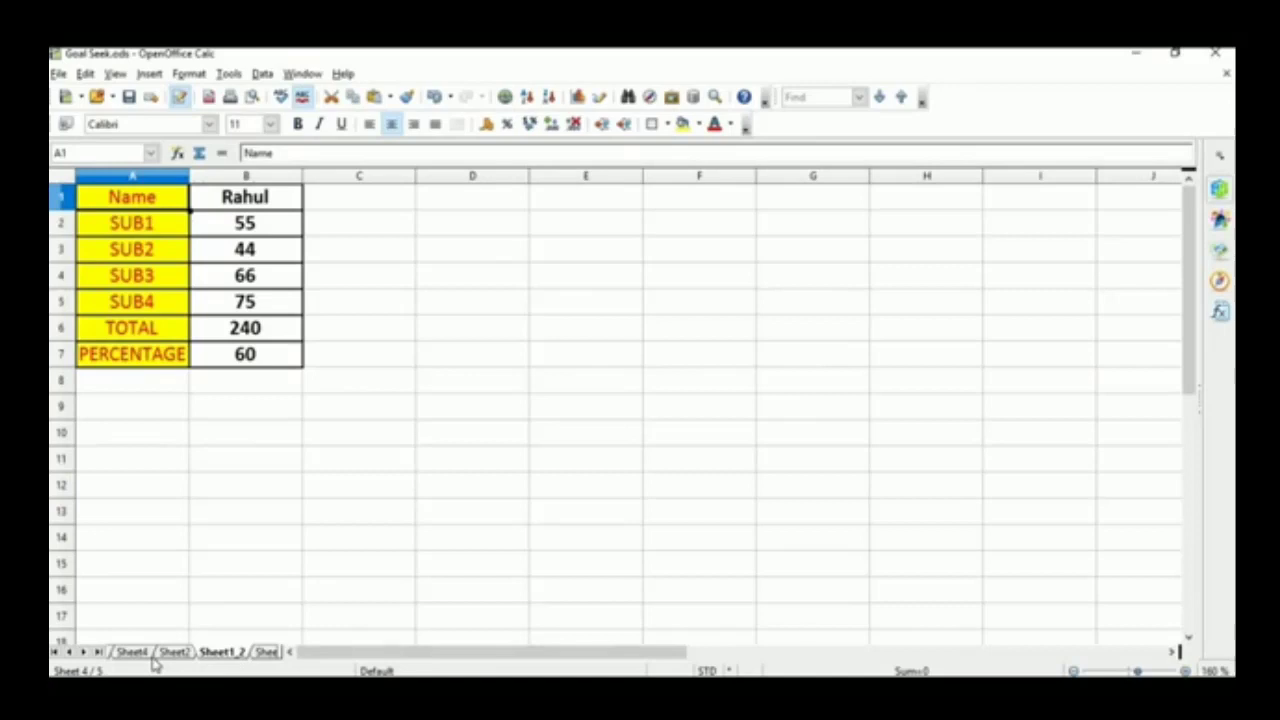
pyautogui.rightClick(229, 662)
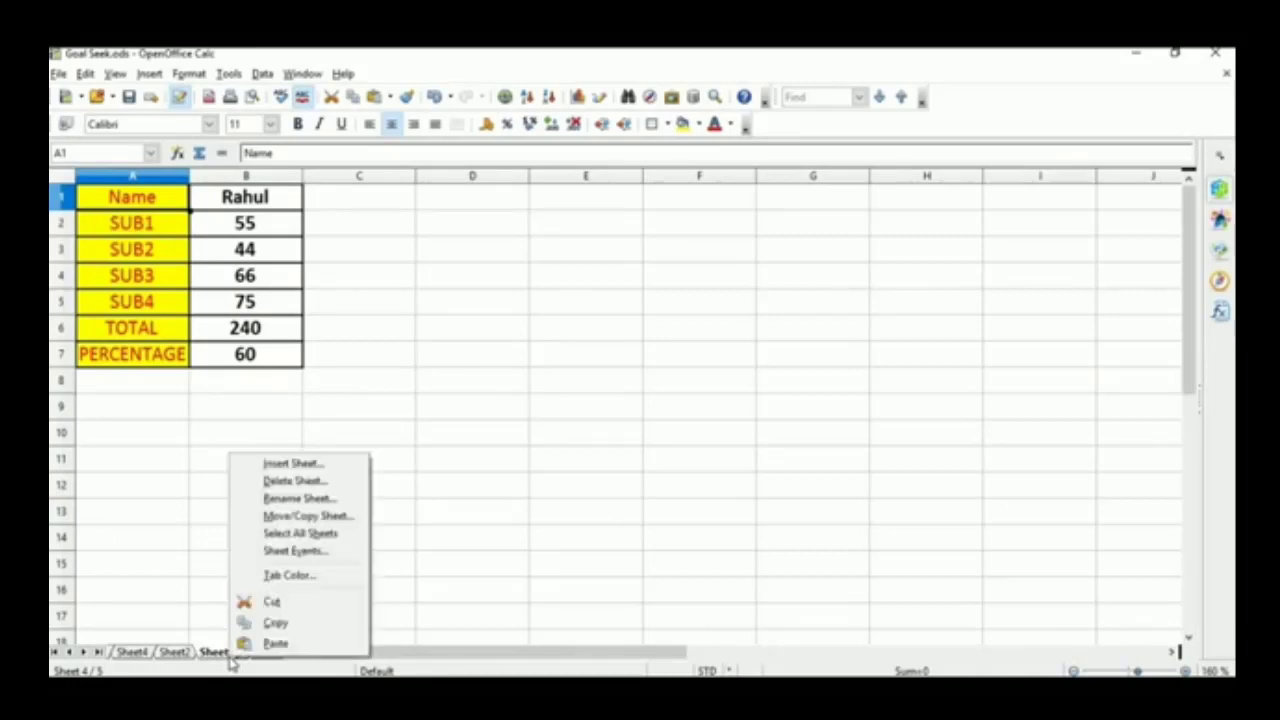
pyautogui.click(300, 461)
pyautogui.click(423, 386)
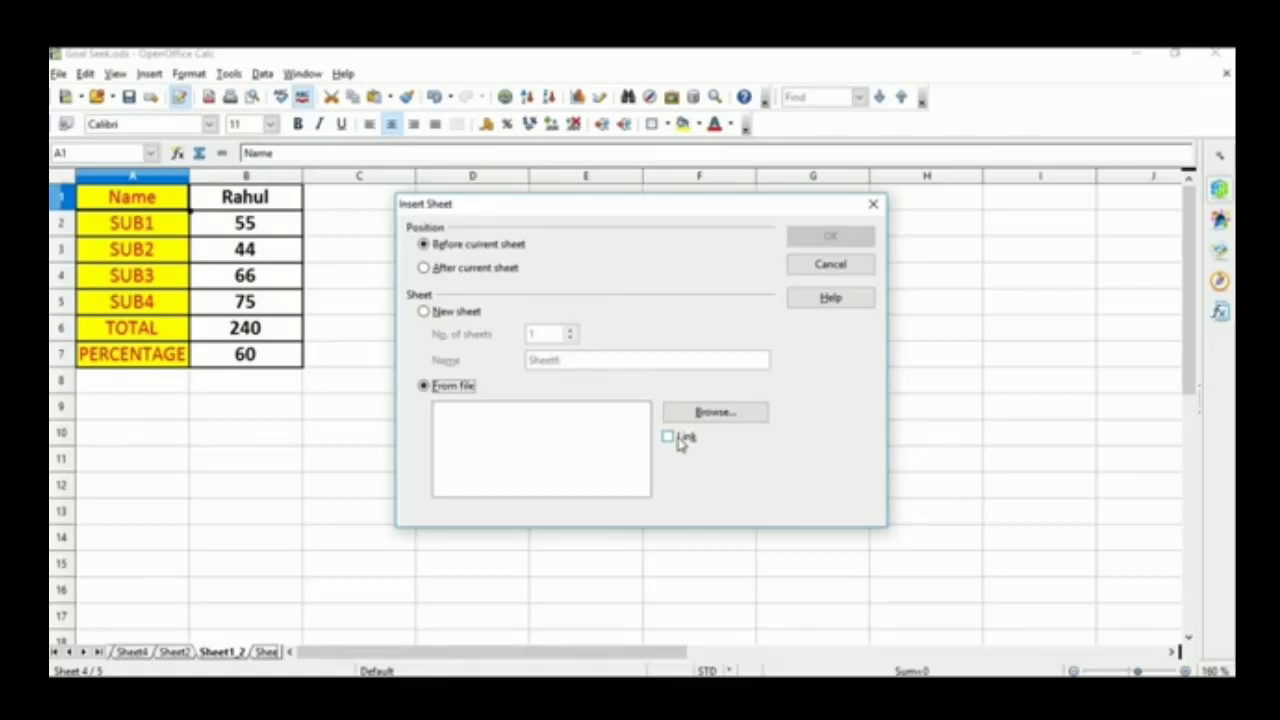
pyautogui.click(825, 266)
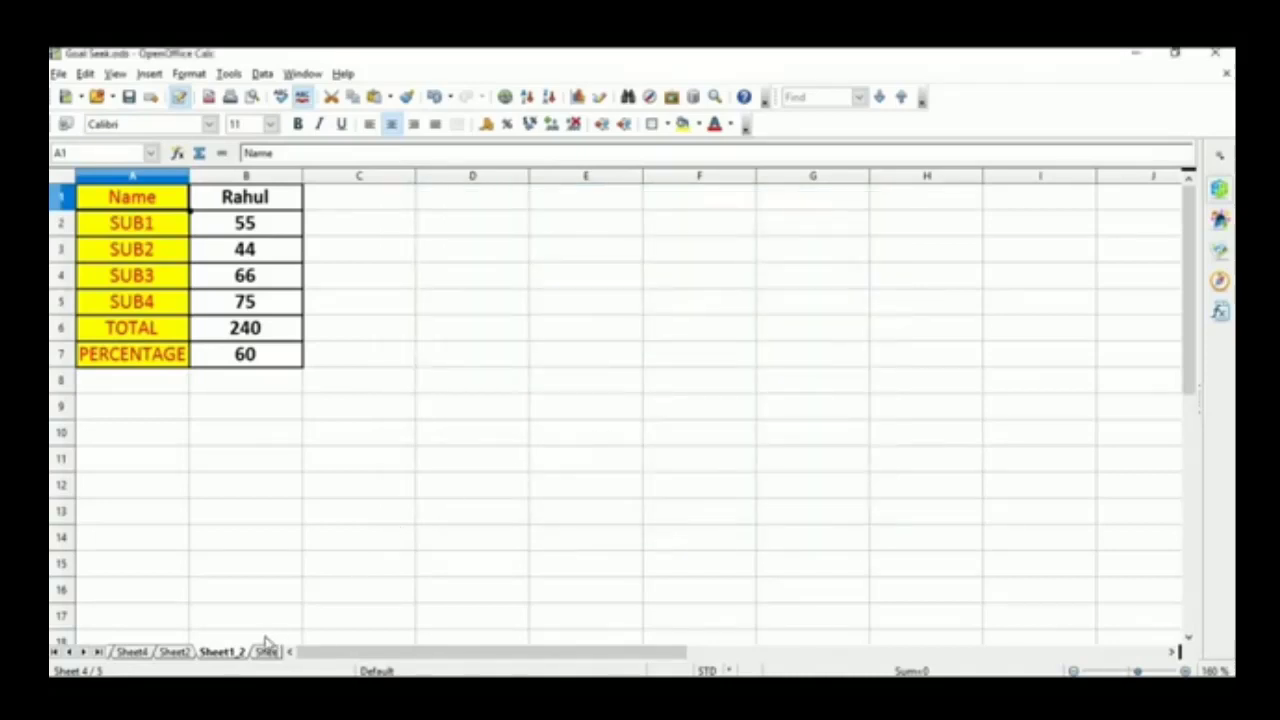
# Delete the inserted sheet Sheet1_2 from the workbook
pyautogui.rightClick(220, 654)
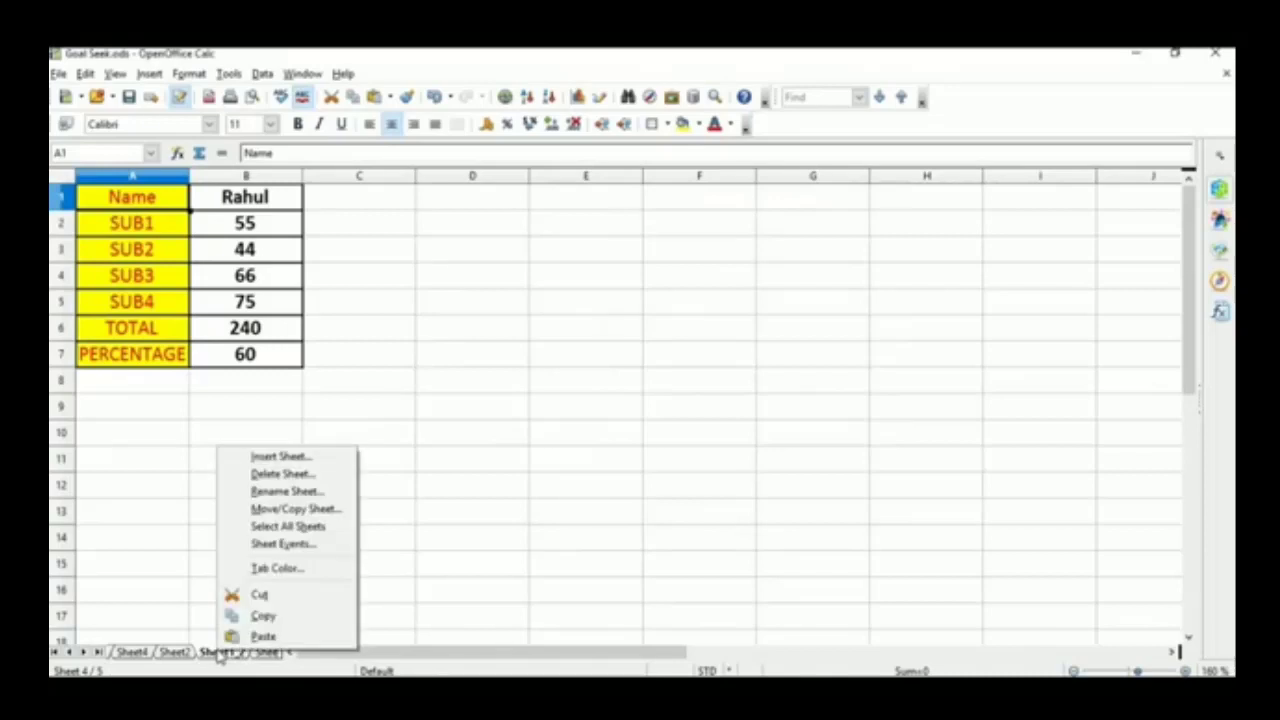
pyautogui.click(265, 476)
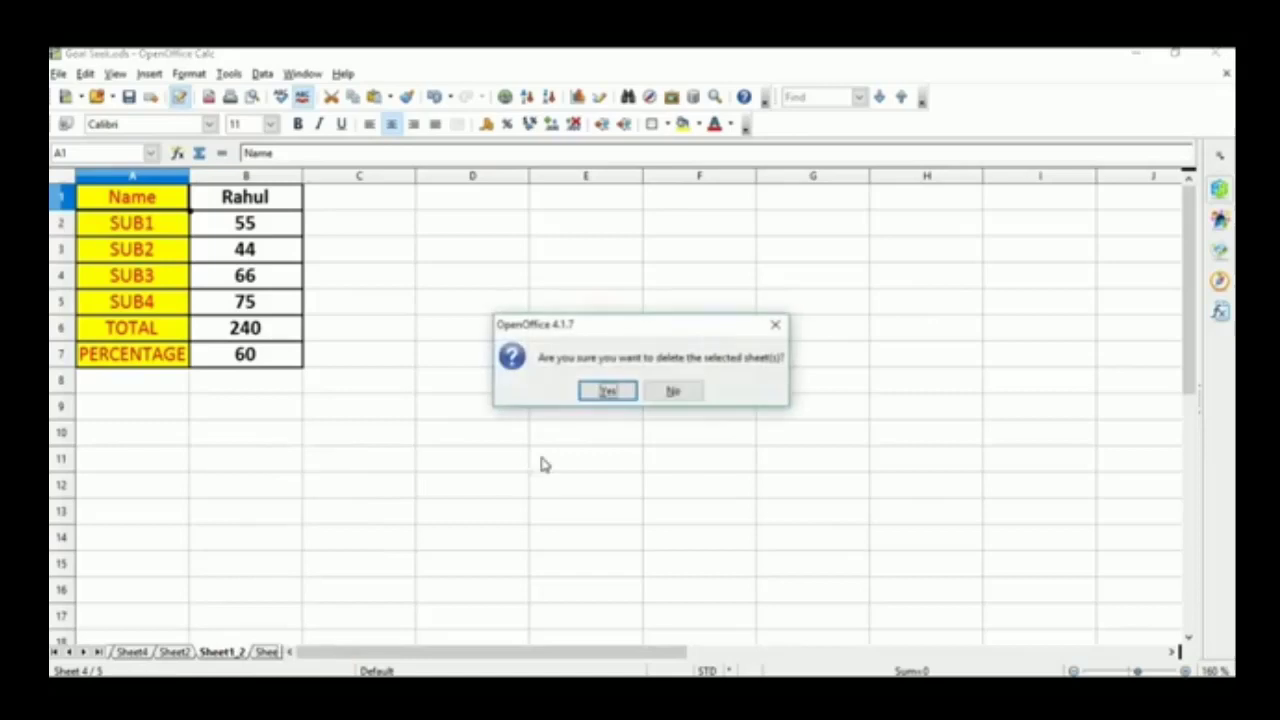
pyautogui.click(590, 393)
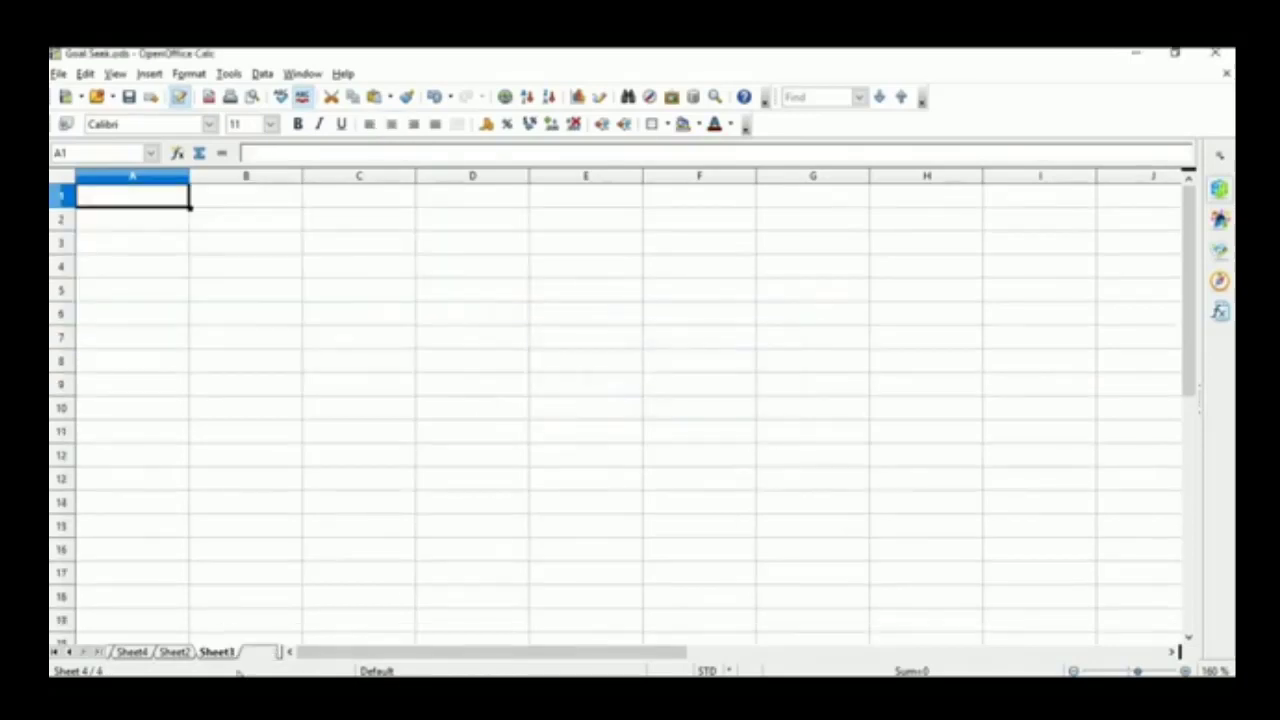
# Start inserting a sheet before Sheet3 from an existing file, with the Link option enabled
pyautogui.rightClick(214, 654)
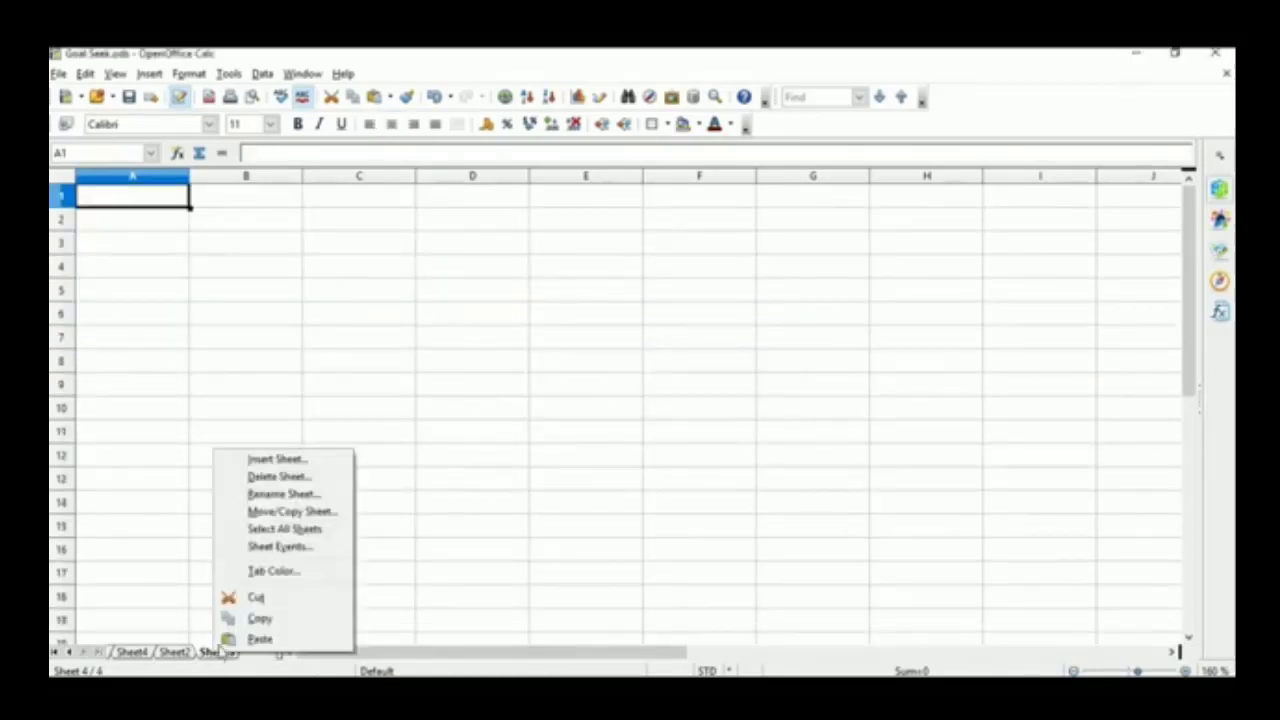
pyautogui.click(265, 459)
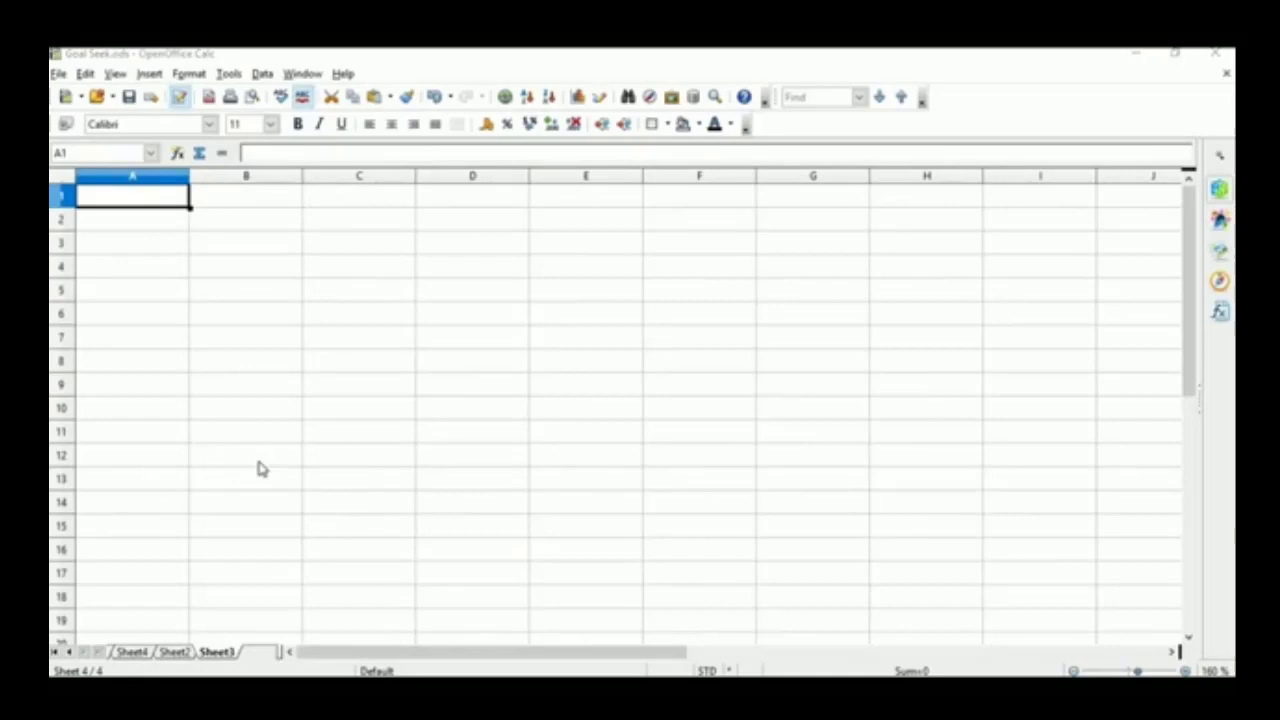
pyautogui.click(500, 425)
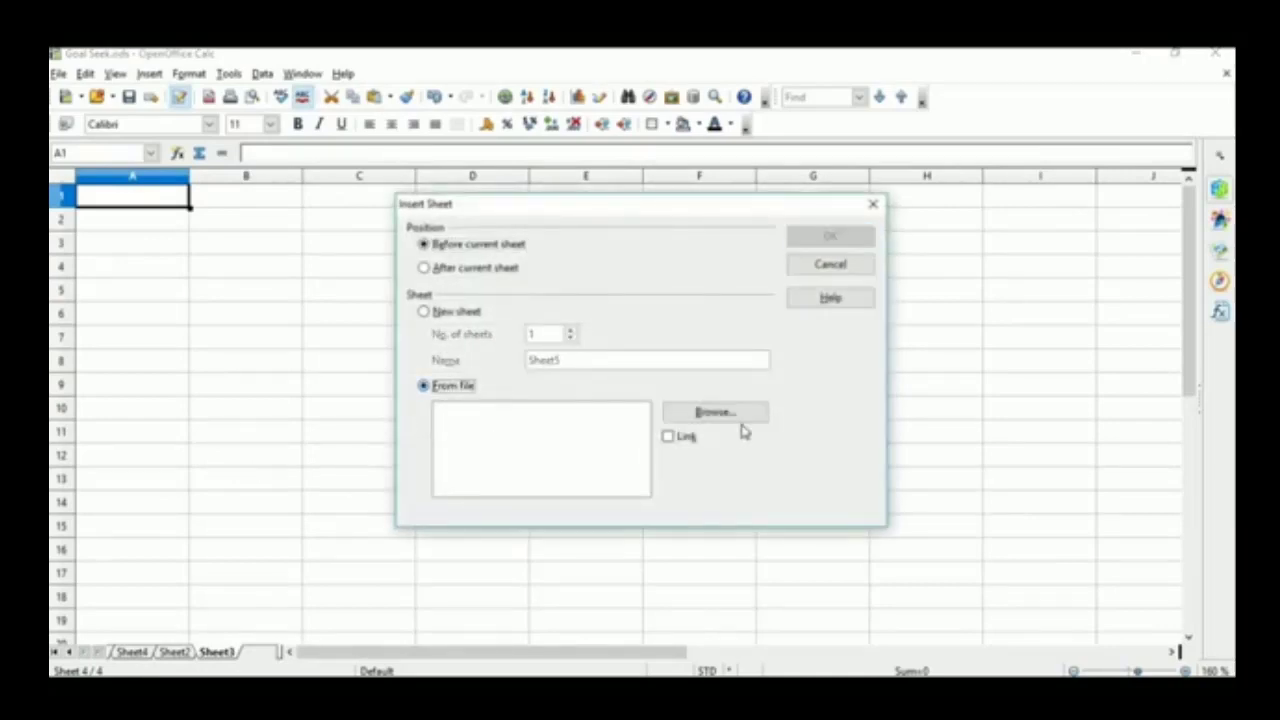
pyautogui.click(740, 416)
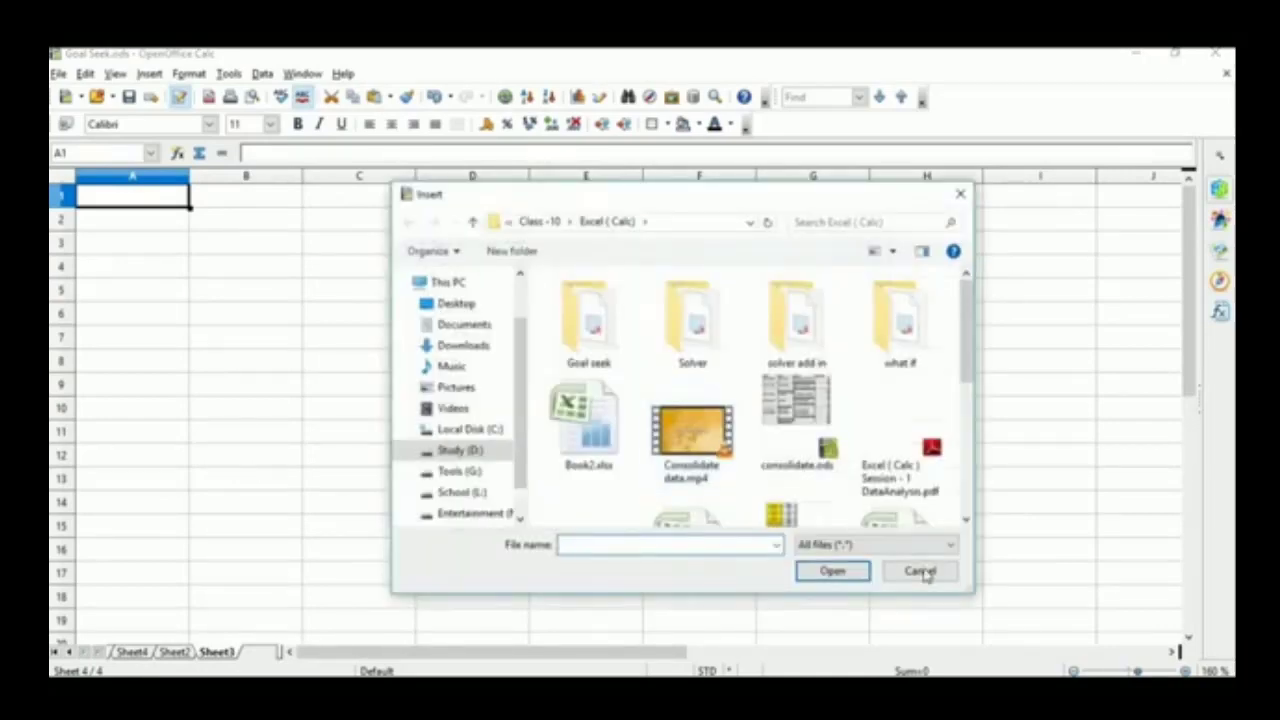
pyautogui.click(921, 570)
pyautogui.click(668, 437)
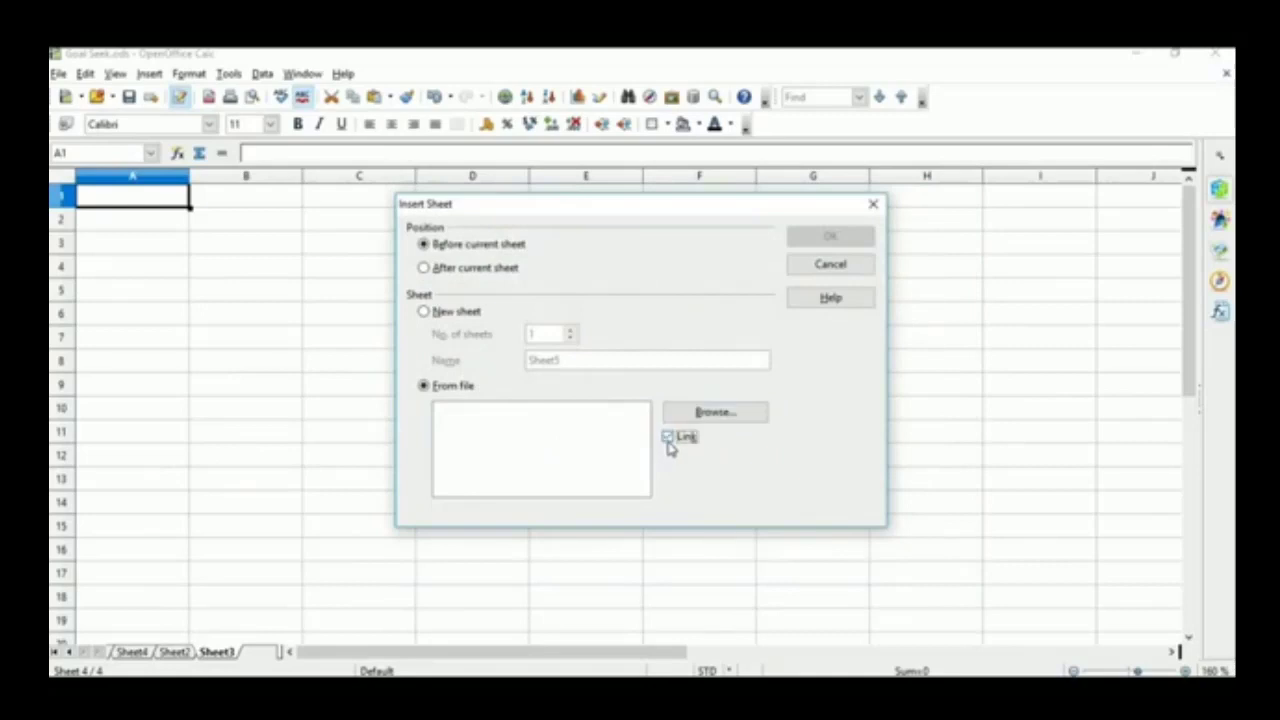
# Choose Goal Seek.ods from the Class -10\Excel ( Calc) folder as the source file for the linked sheet
pyautogui.click(716, 416)
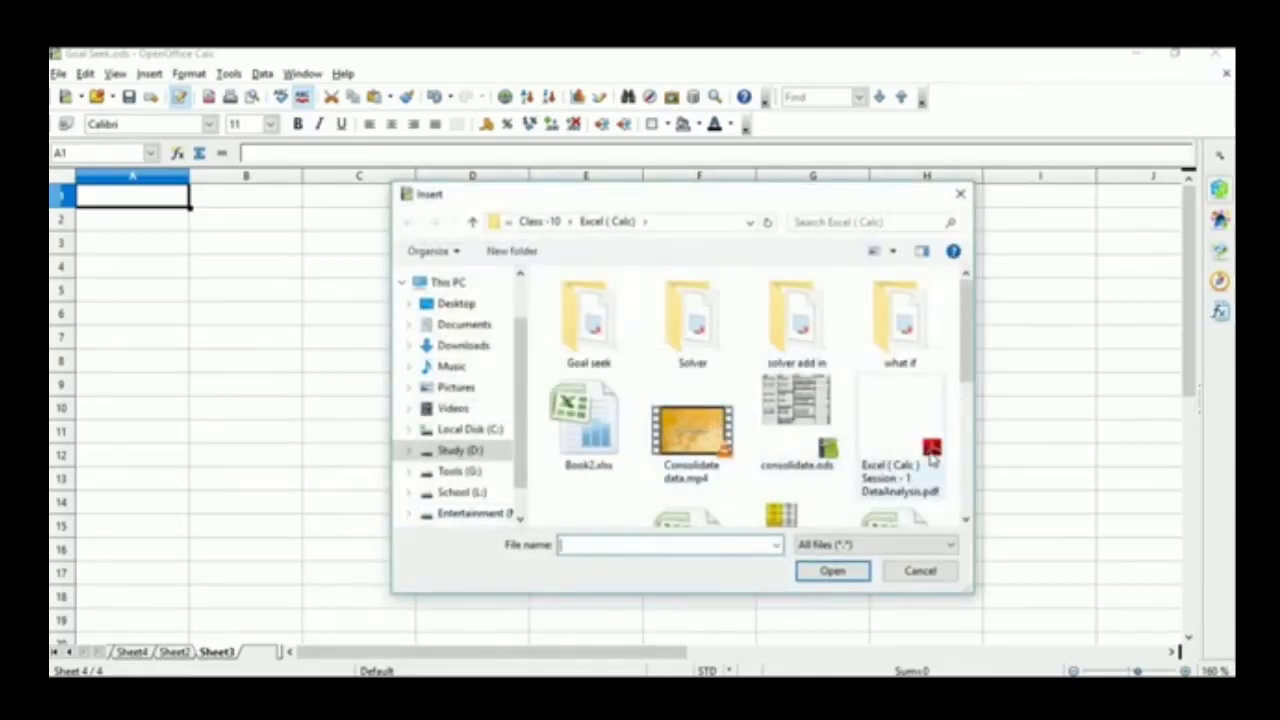
pyautogui.scroll(-1, 910, 425)
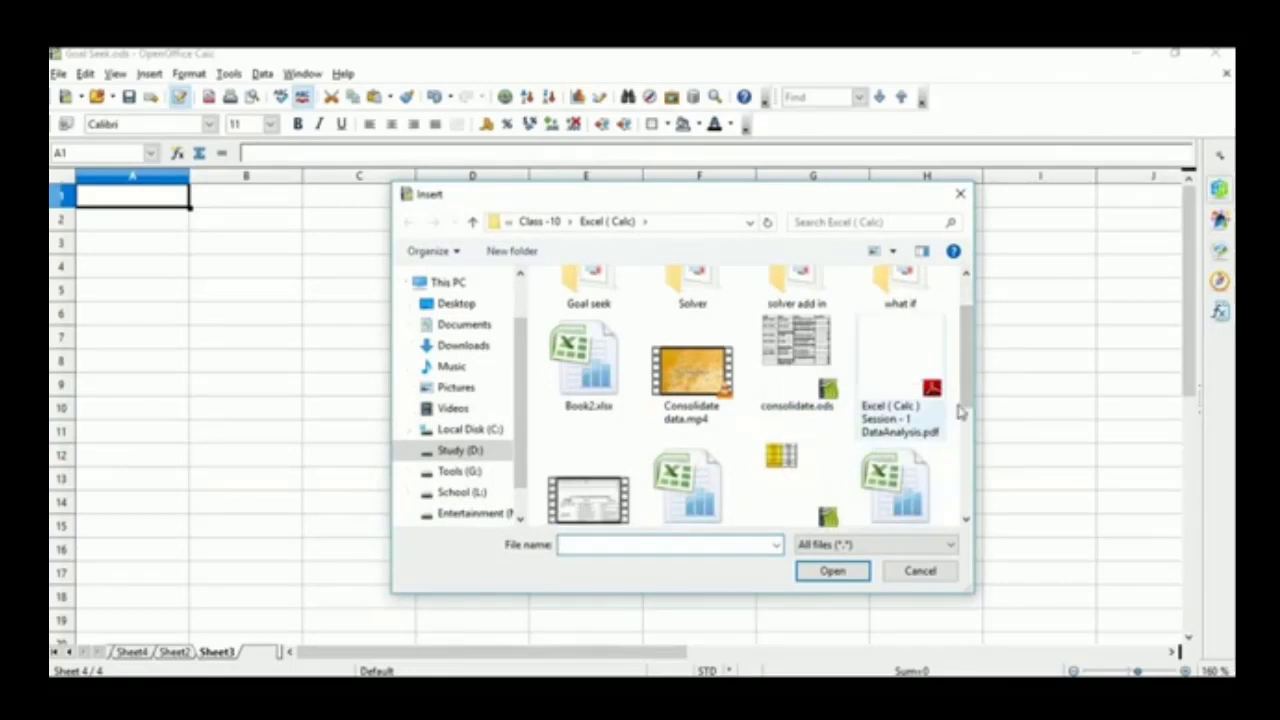
pyautogui.moveTo(966, 395); pyautogui.dragTo(966, 428)
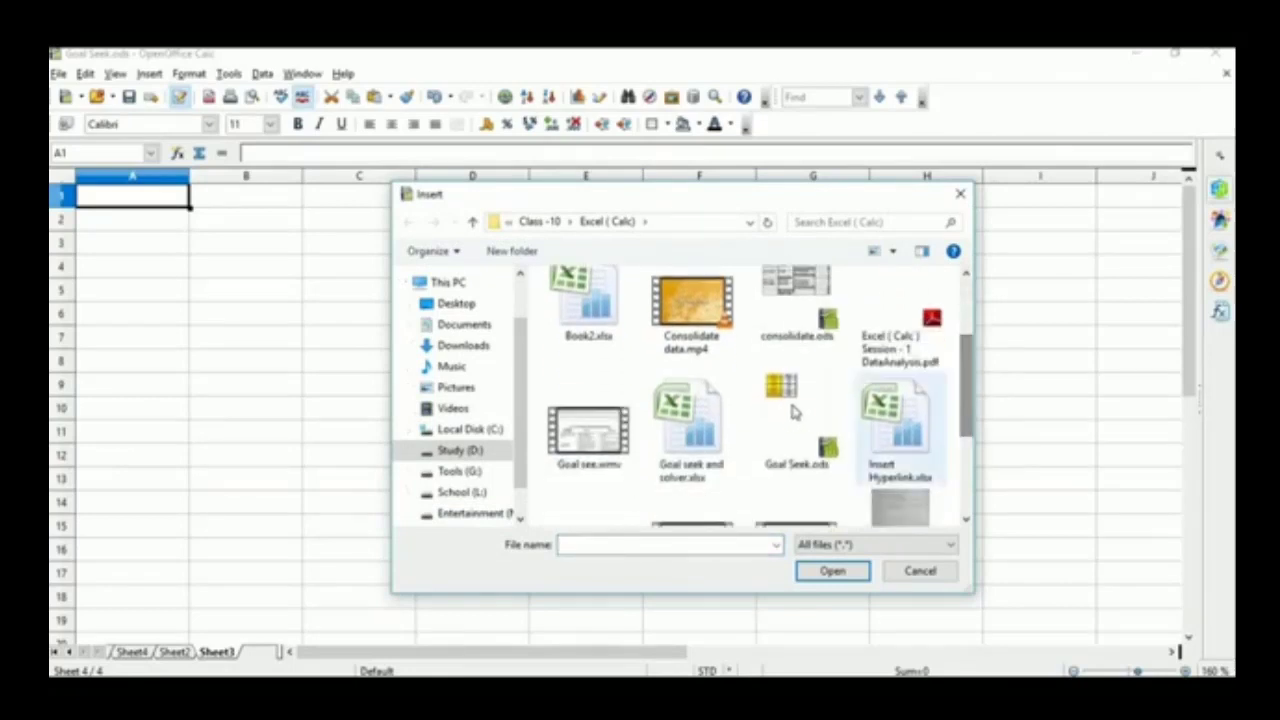
pyautogui.doubleClick(800, 408)
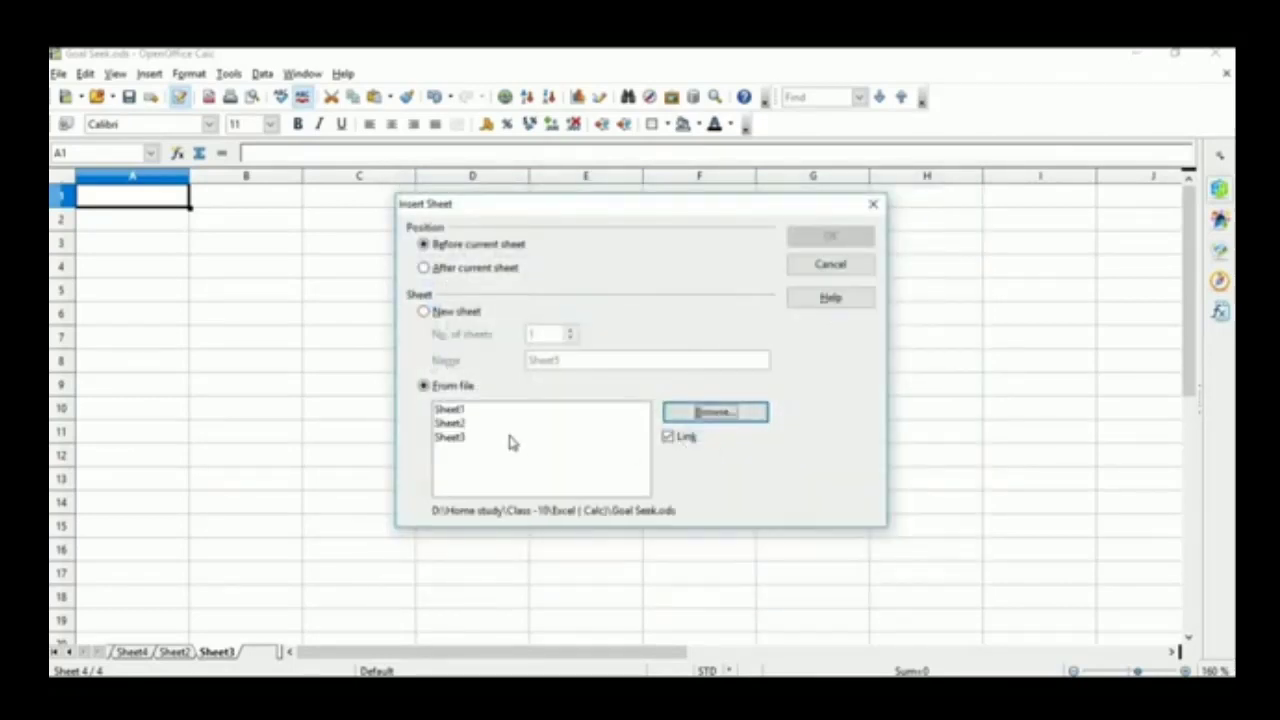
# Insert Sheet1 of the source file before Sheet3 as a linked sheet, and agree to update all links
pyautogui.click(452, 414)
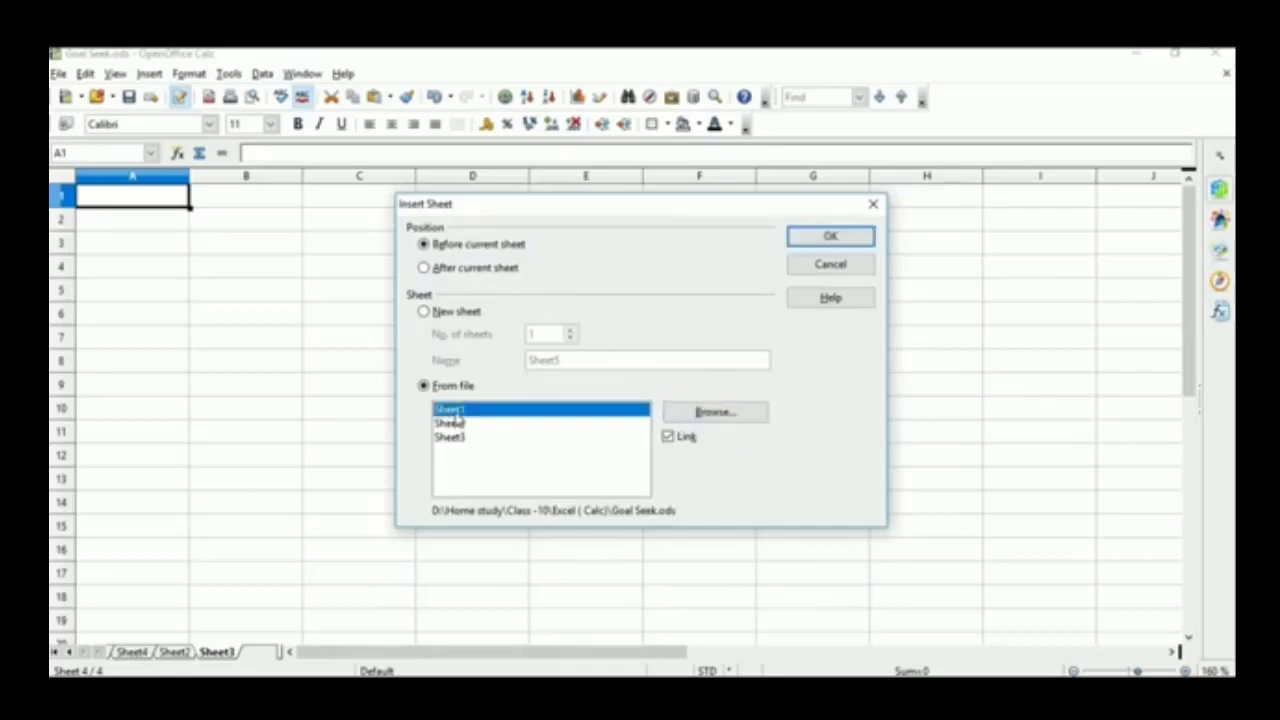
pyautogui.click(834, 237)
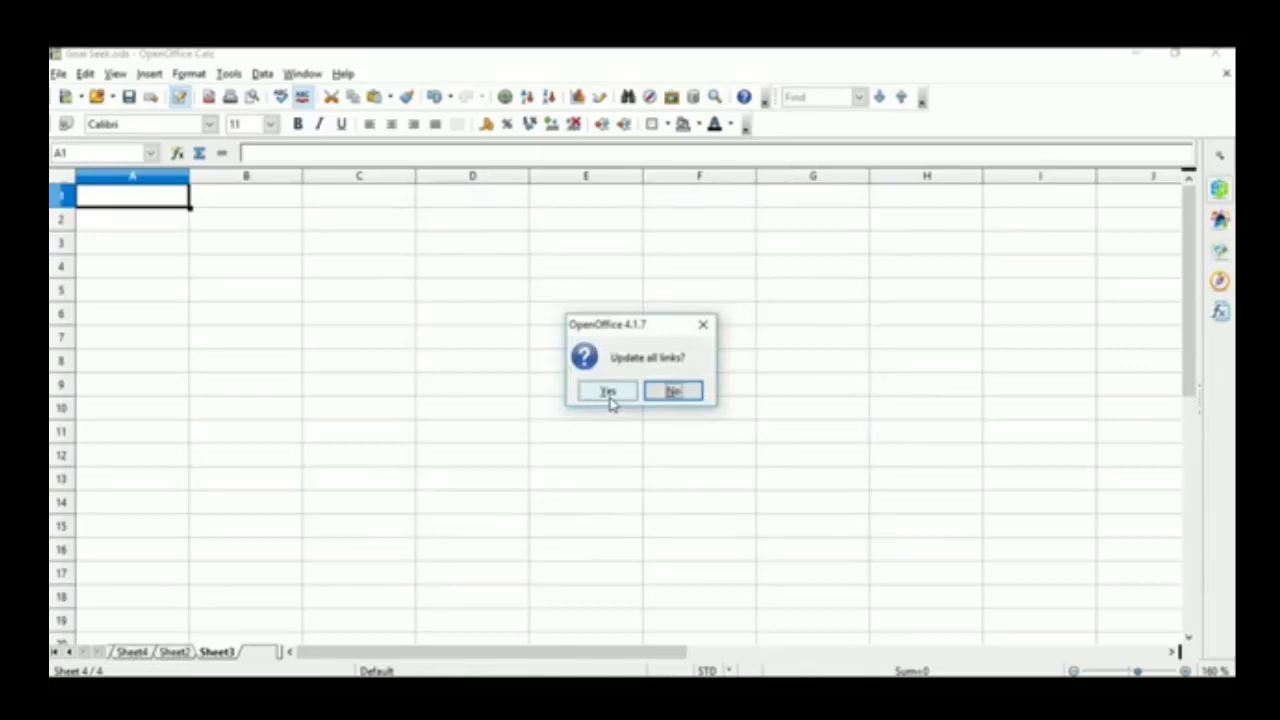
pyautogui.click(610, 393)
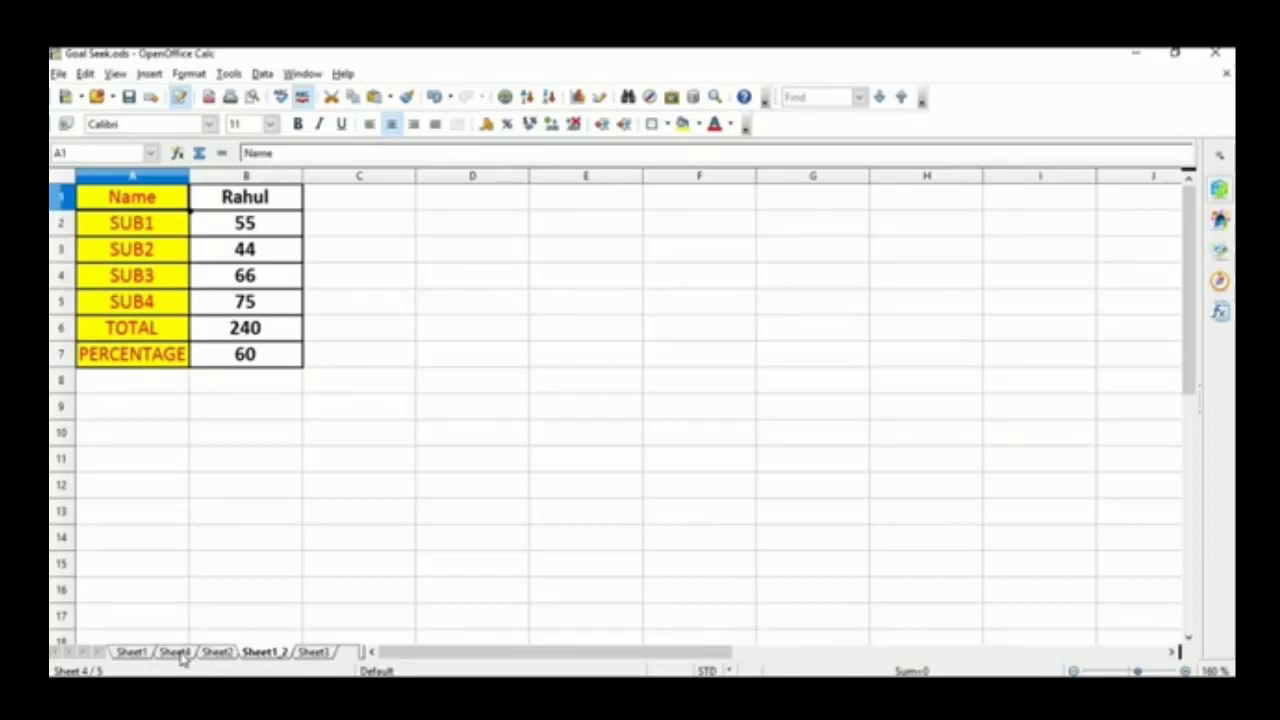
# Move Sheet1 to the place between Sheet1_2 and Sheet3 in the sheet order
pyautogui.click(127, 653)
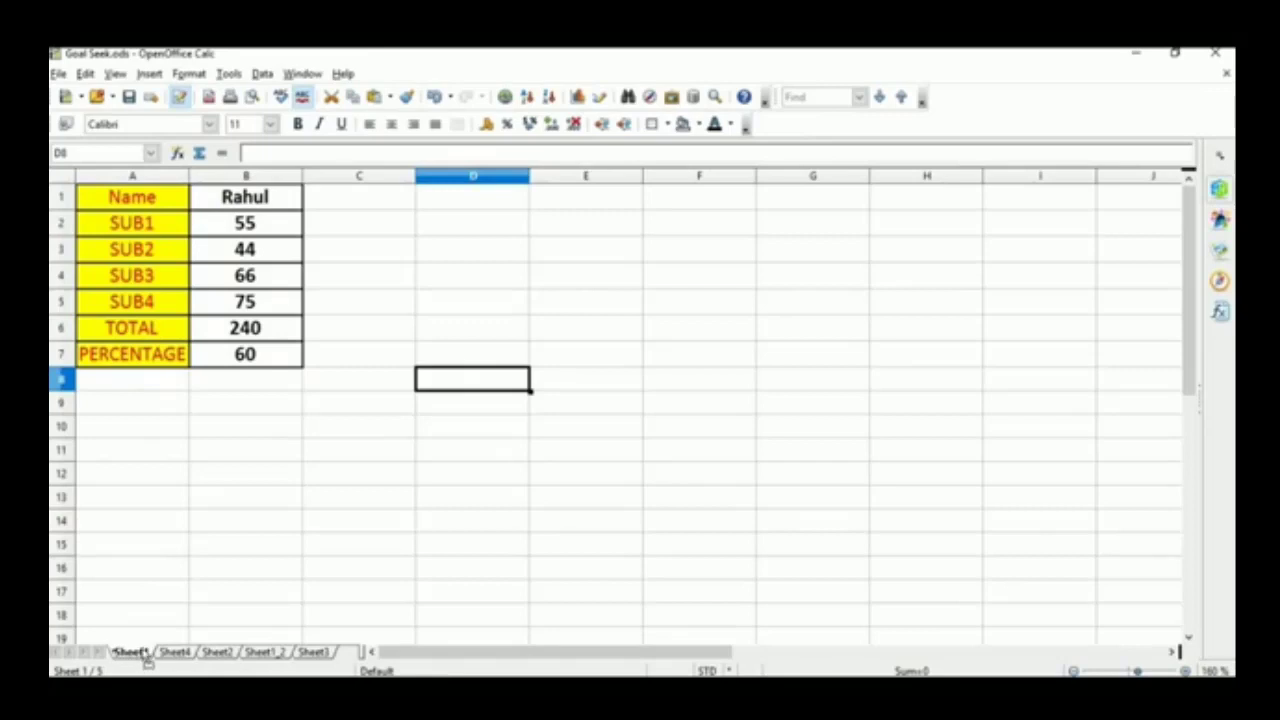
pyautogui.scroll(-10, 208, 645)
pyautogui.scroll(-8, 224, 648)
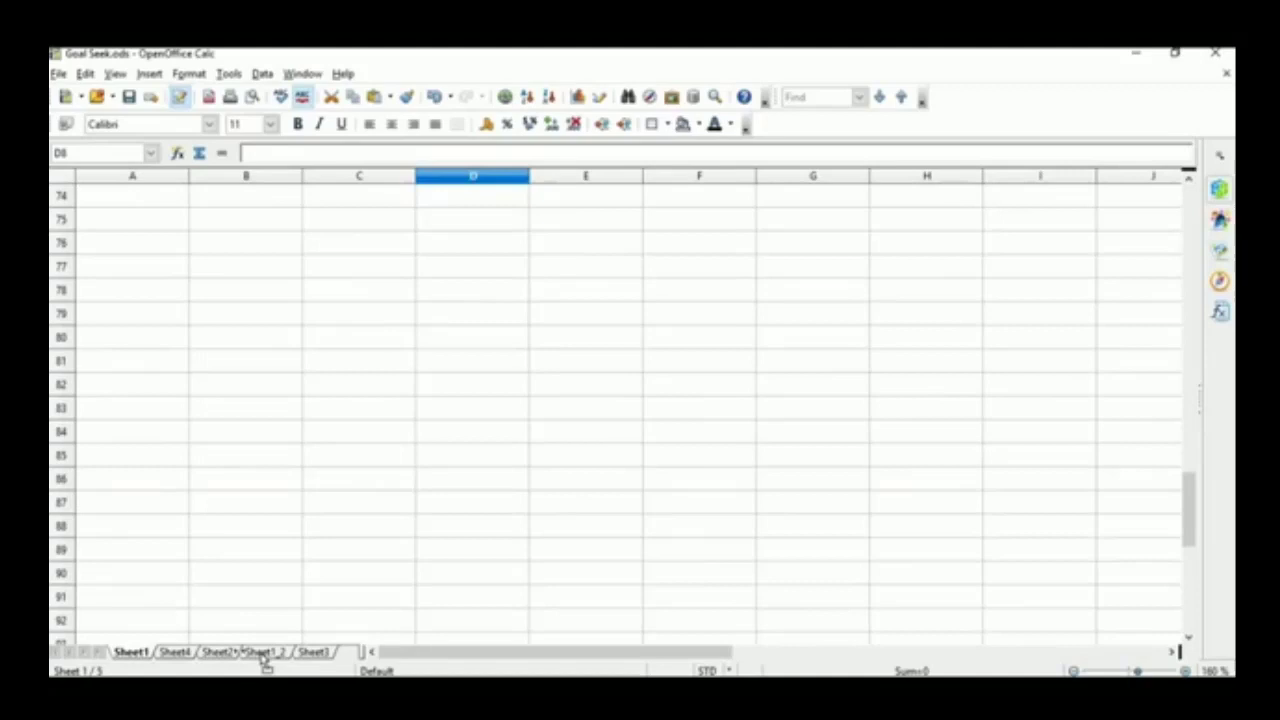
pyautogui.moveTo(261, 653); pyautogui.dragTo(301, 655)
pyautogui.moveTo(301, 655); pyautogui.dragTo(301, 656)
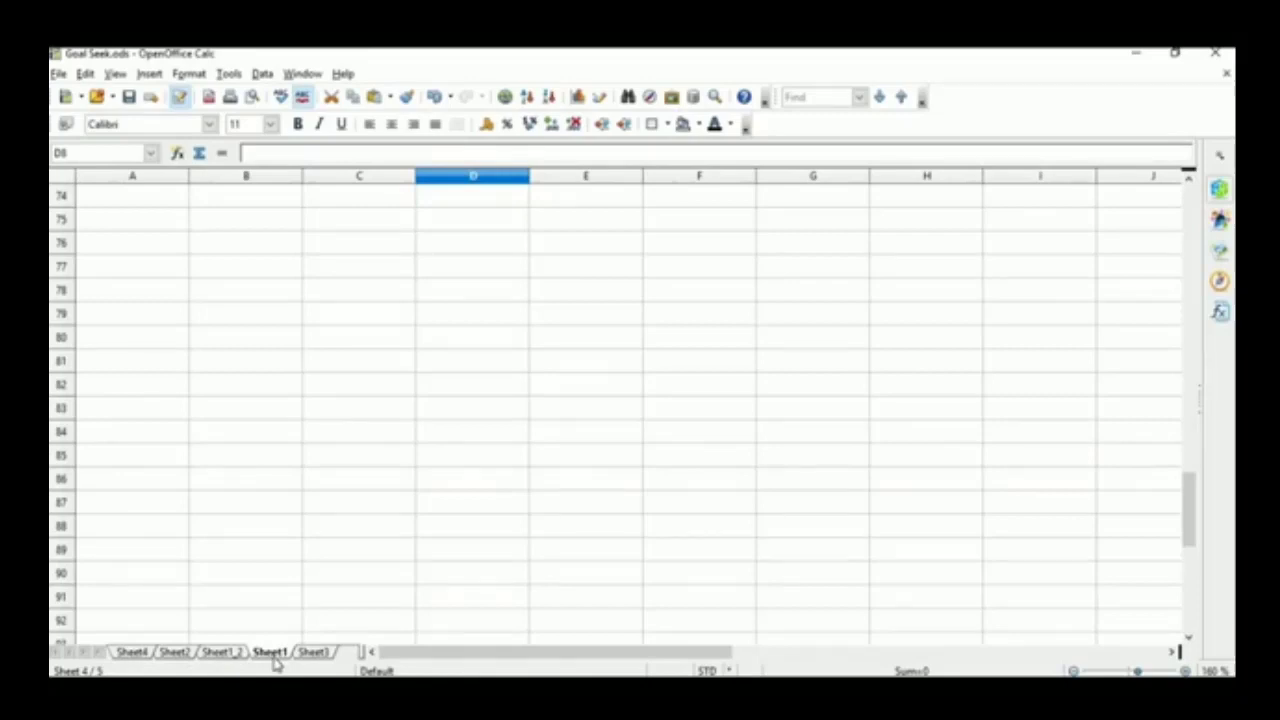
# Switch to Adobe Reader and review the syllabus's practical items on inserting new sheets and creating references to other sheets
pyautogui.hotkey('alt', 'Tab')
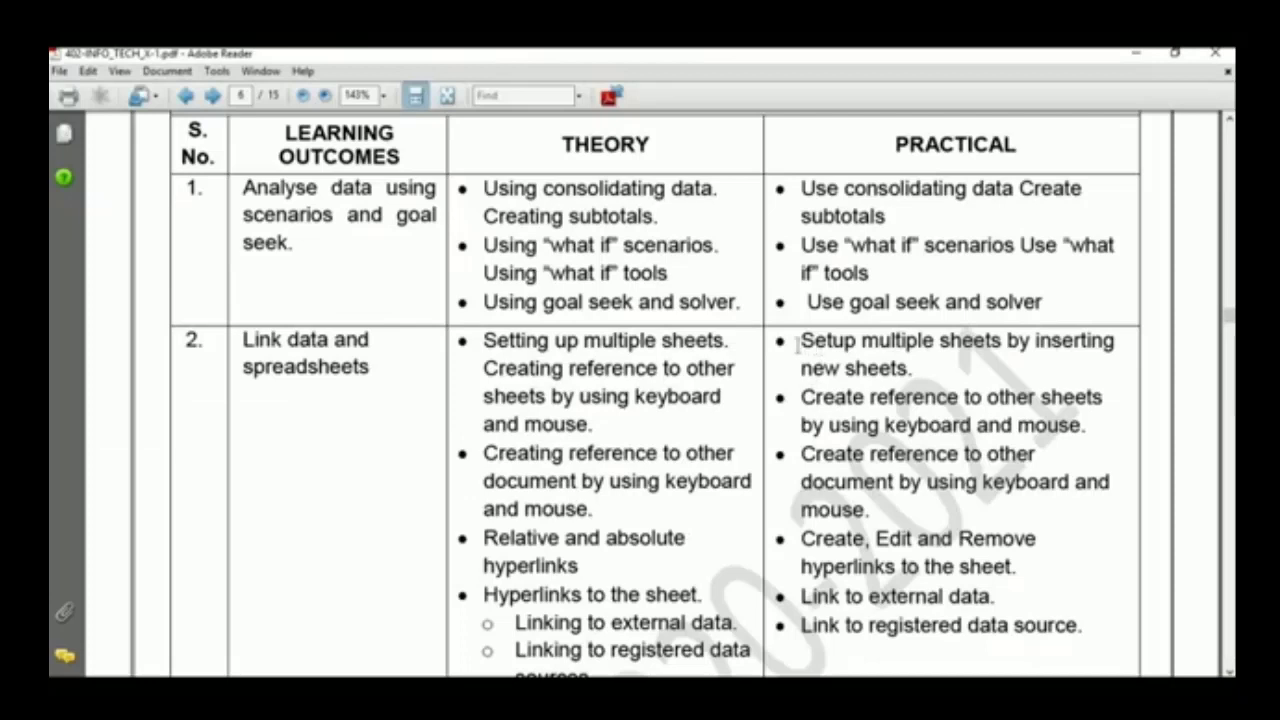
pyautogui.moveTo(800, 343); pyautogui.dragTo(917, 366)
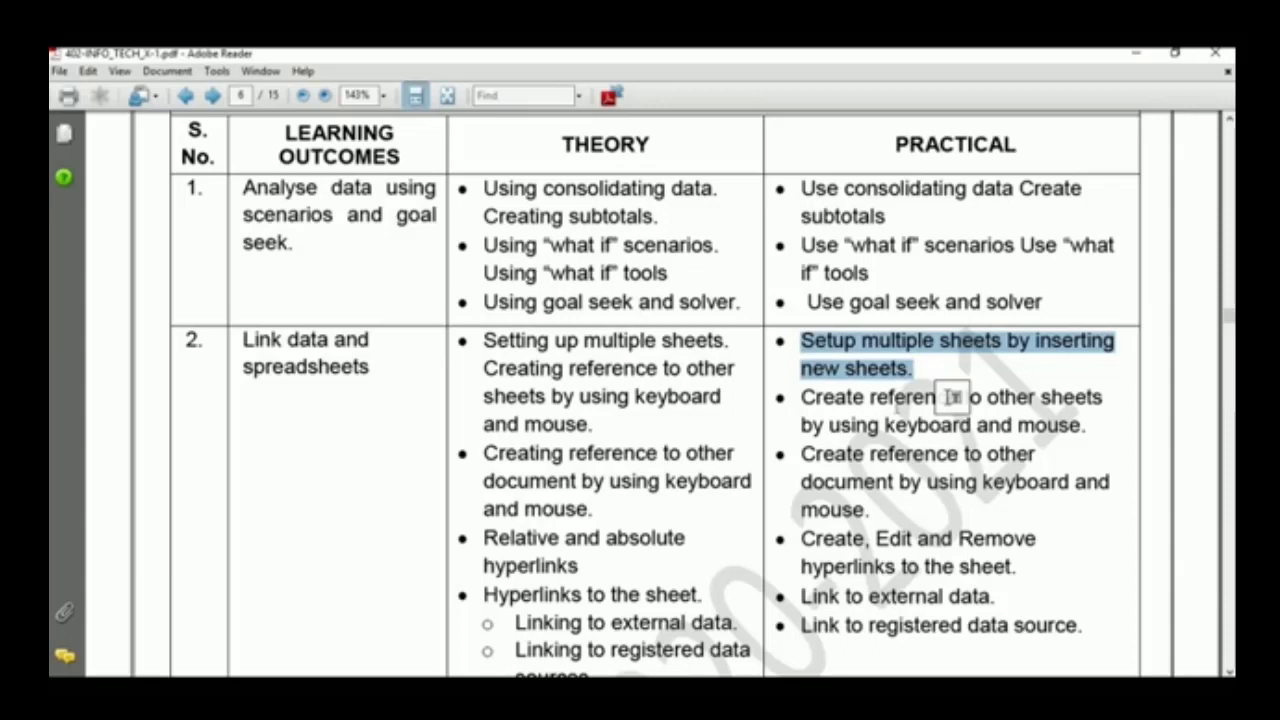
pyautogui.click(797, 404)
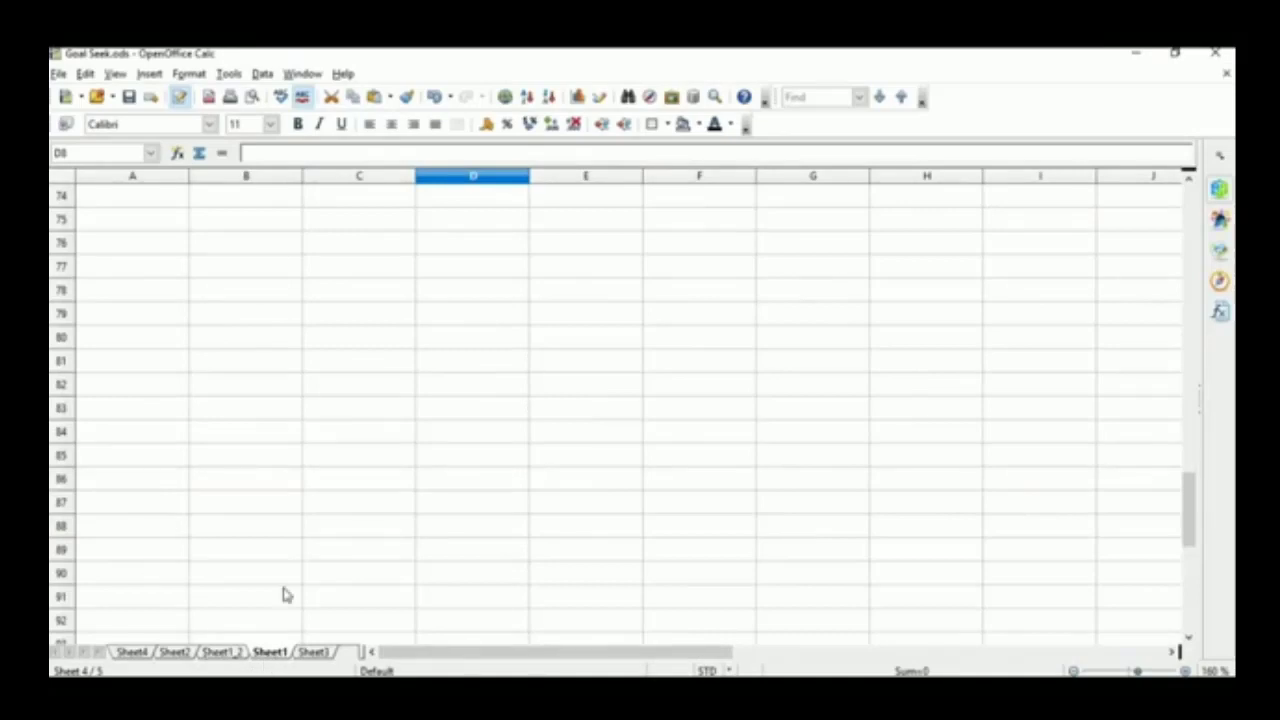
# Switch back to OpenOffice Calc and enter Hello, 6 and the formula =4+5 in cells A1 to A3 of Sheet3
pyautogui.scroll(20, 265, 308)
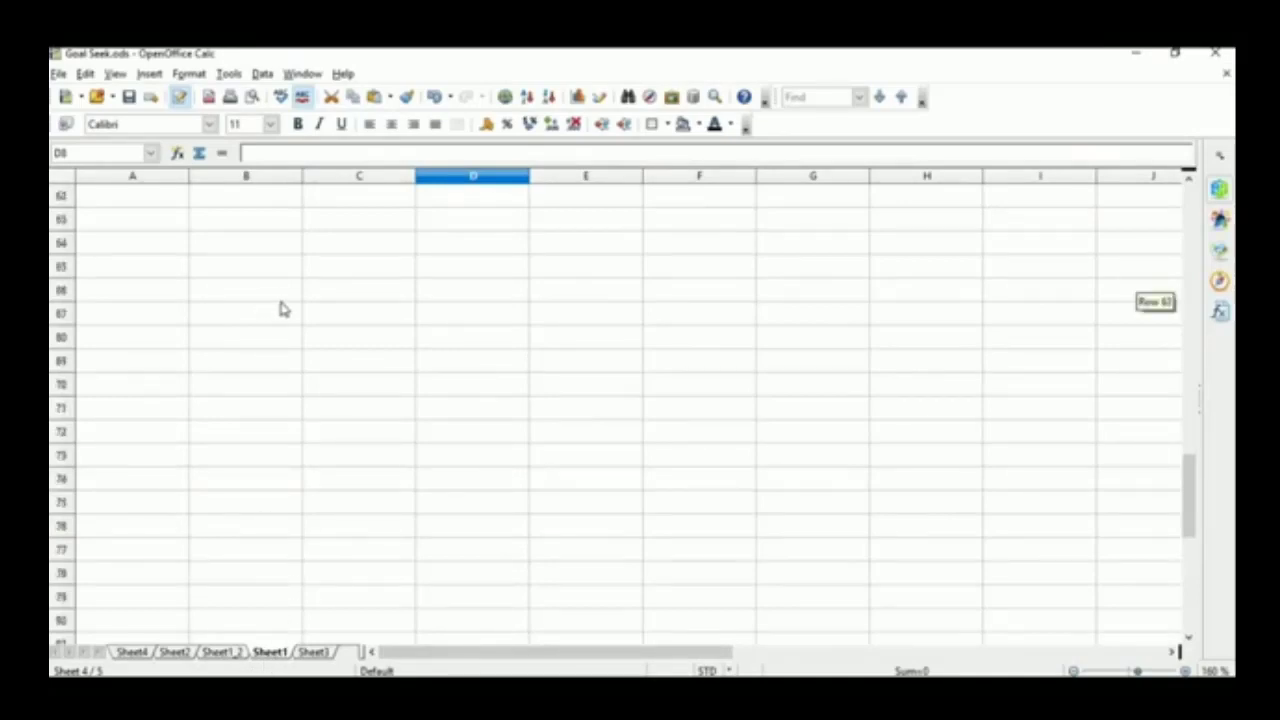
pyautogui.scroll(1, 318, 302)
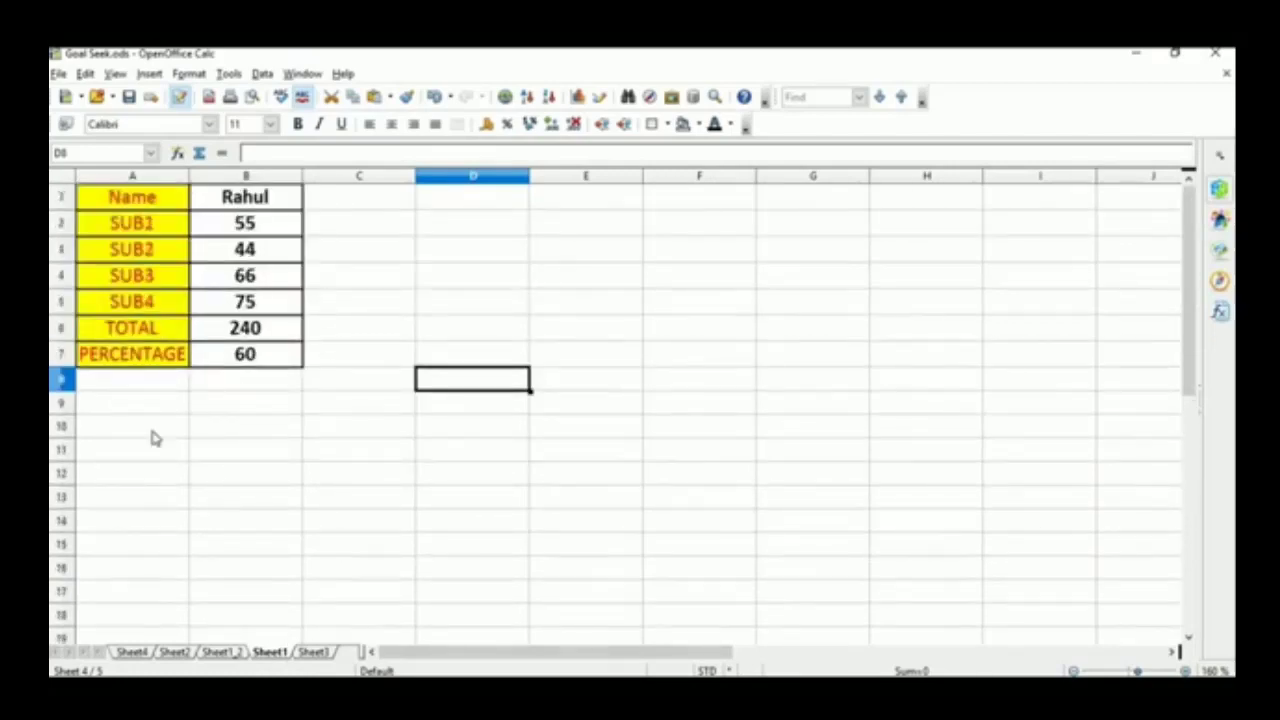
pyautogui.click(316, 652)
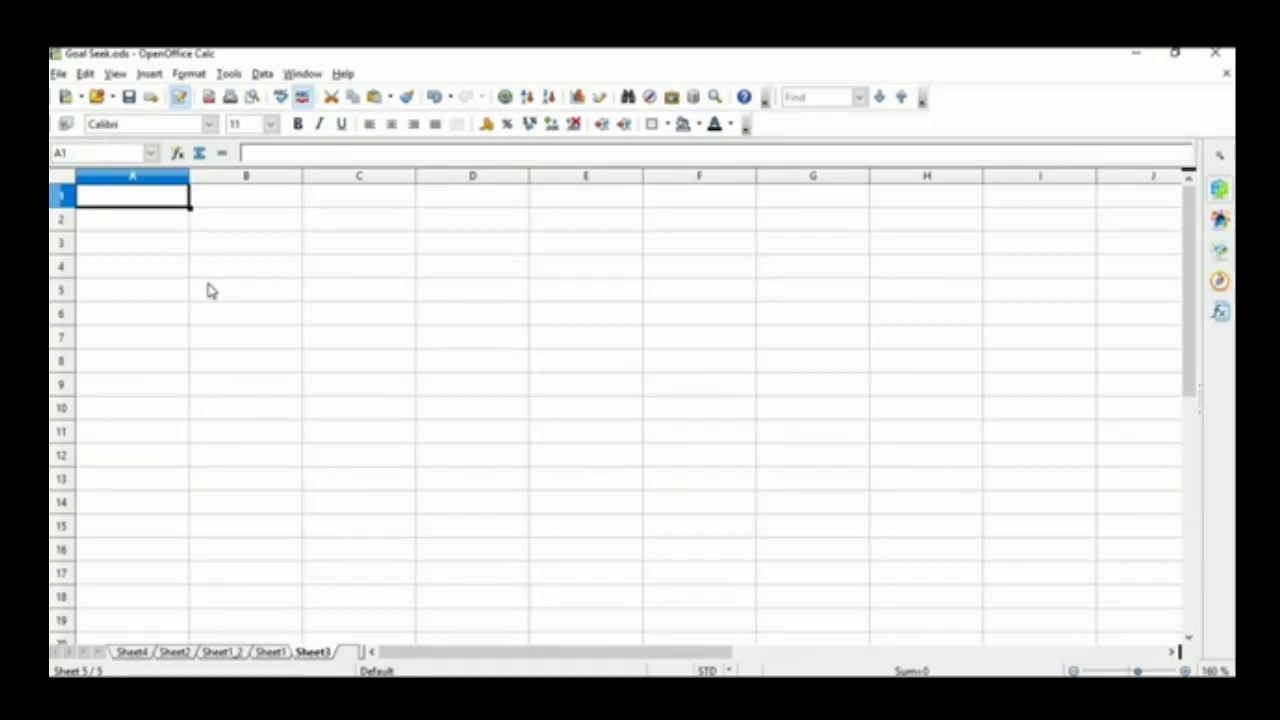
pyautogui.write('Hello')
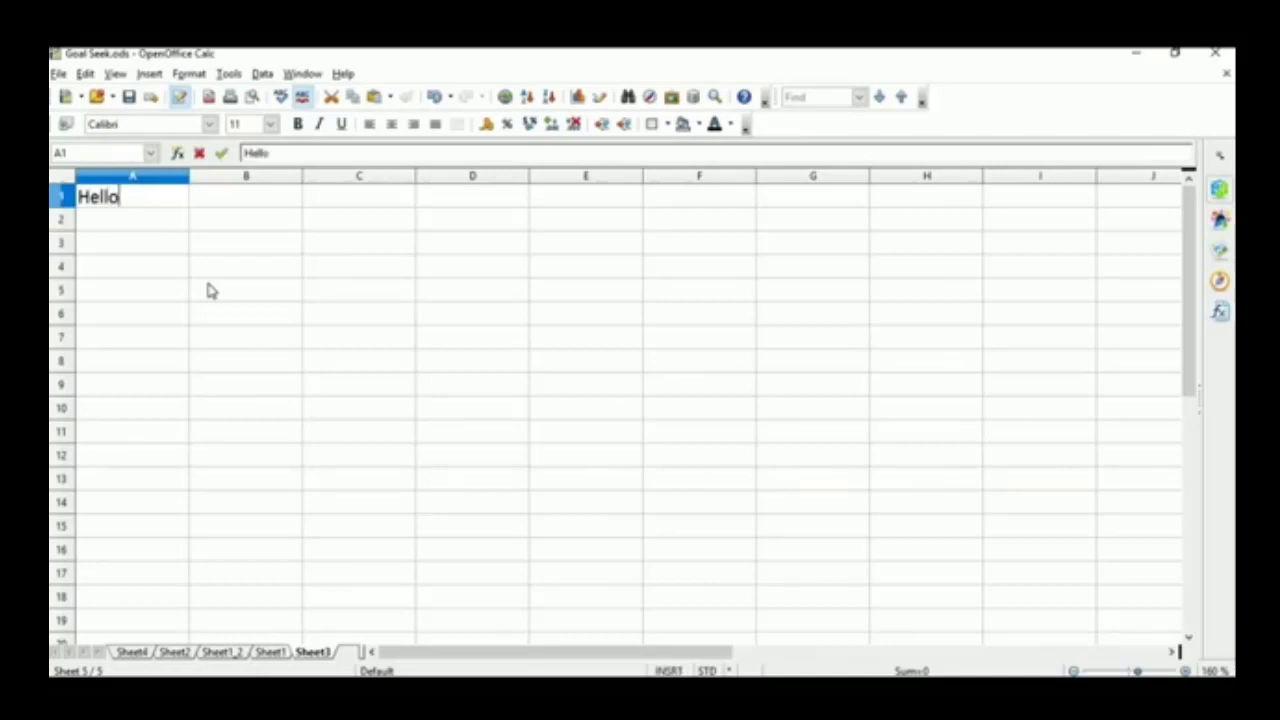
pyautogui.press('Return')
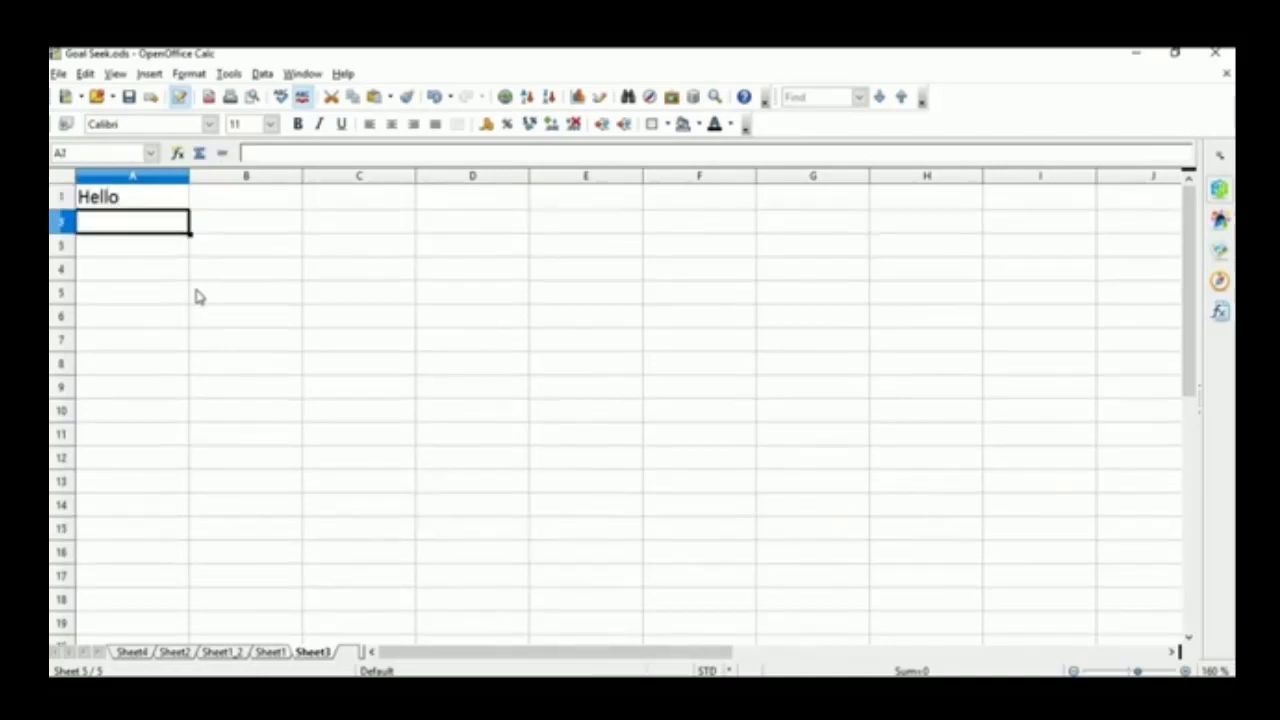
pyautogui.write('6')
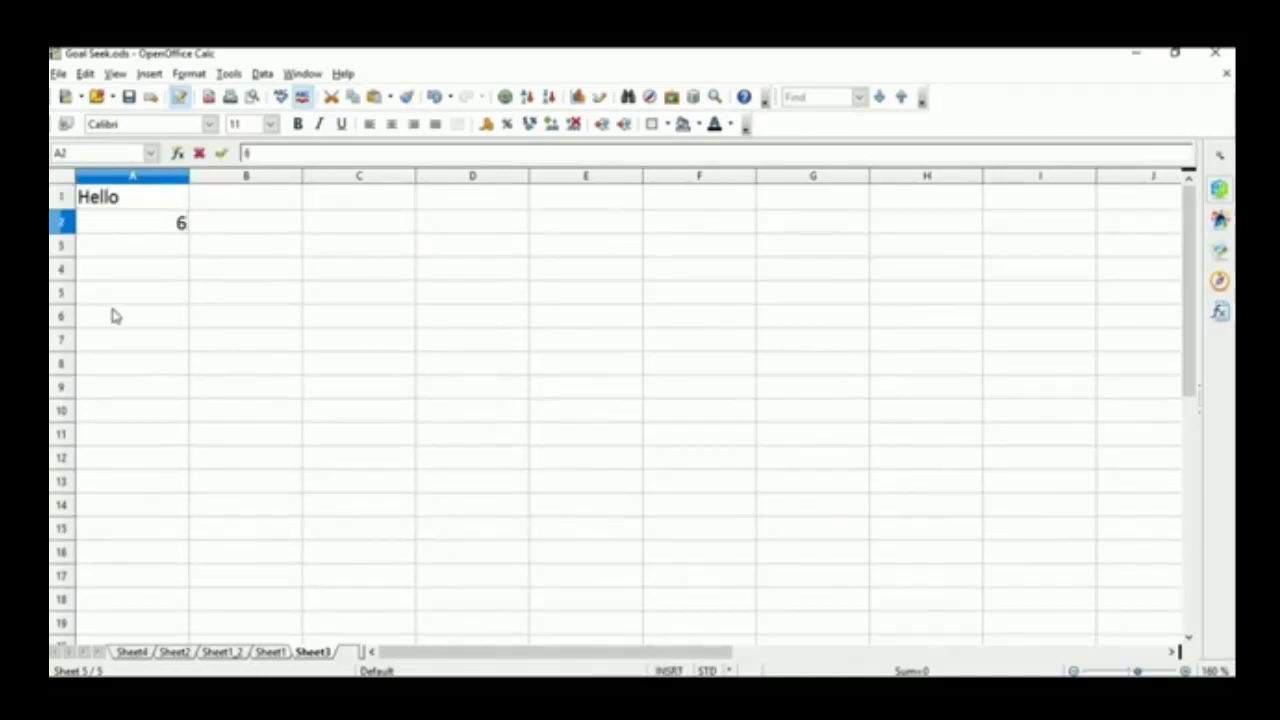
pyautogui.press('Return')
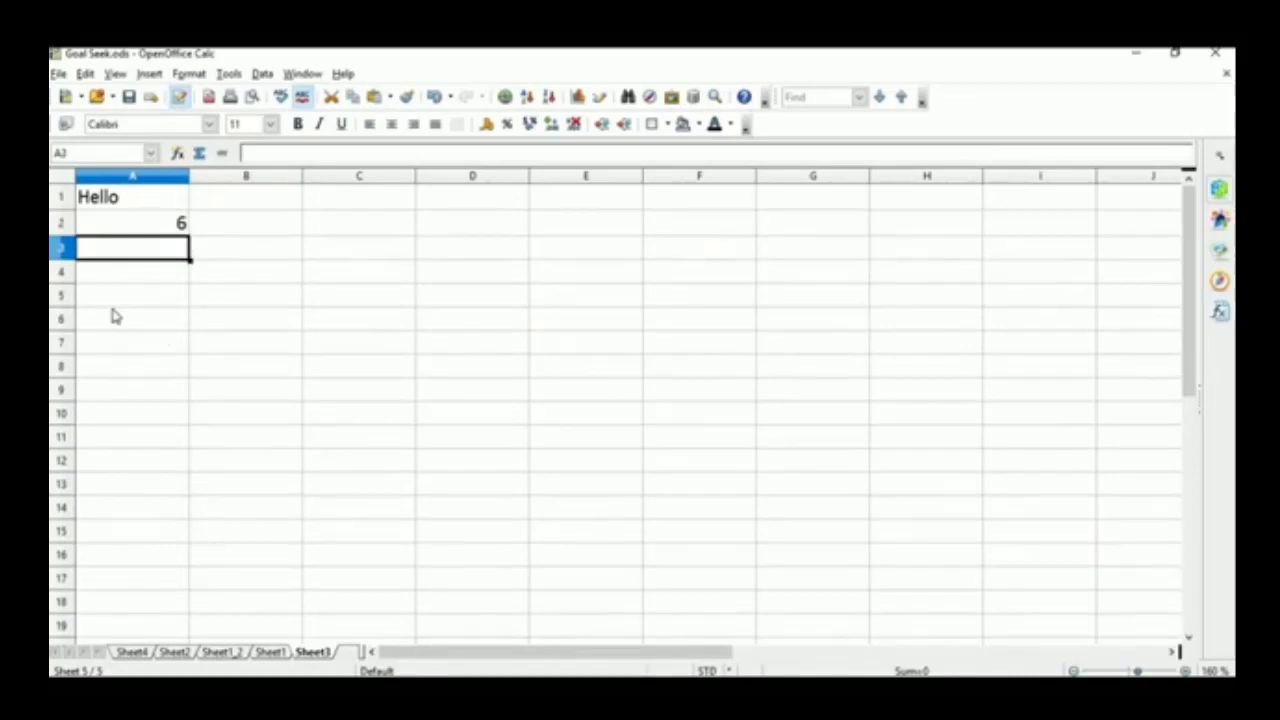
pyautogui.write('=')
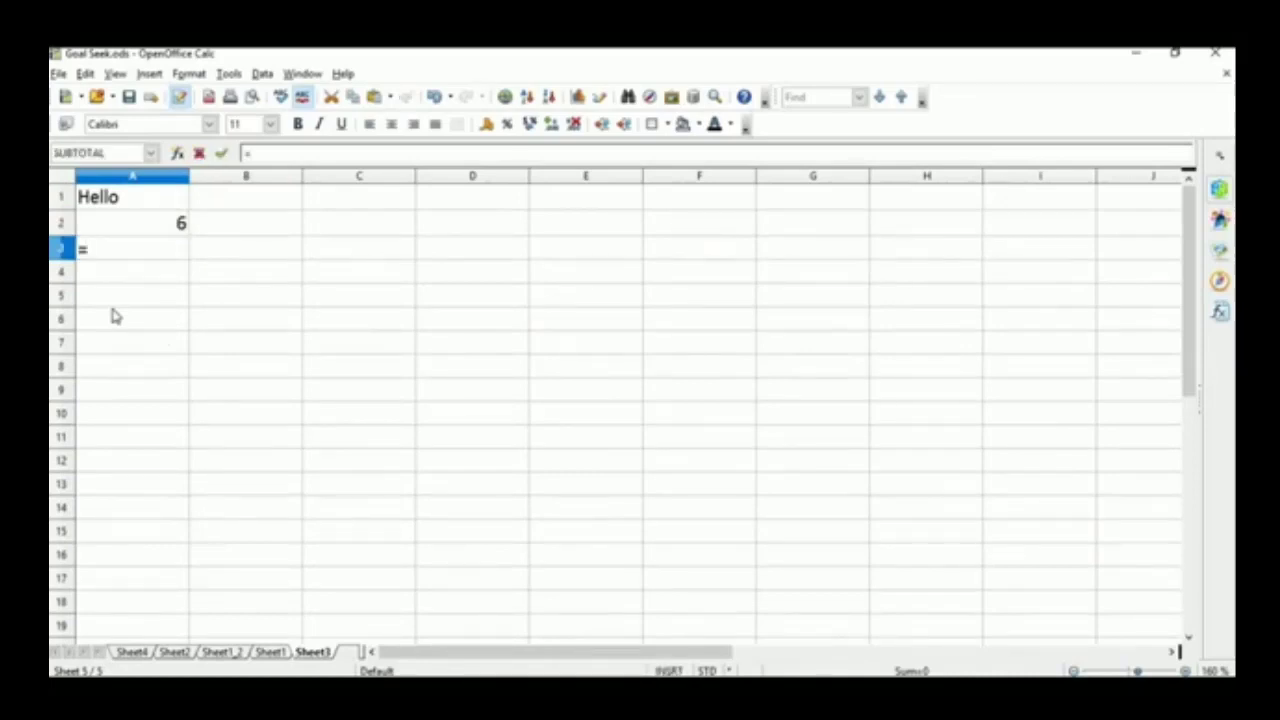
pyautogui.write('4+5')
pyautogui.press('Return')
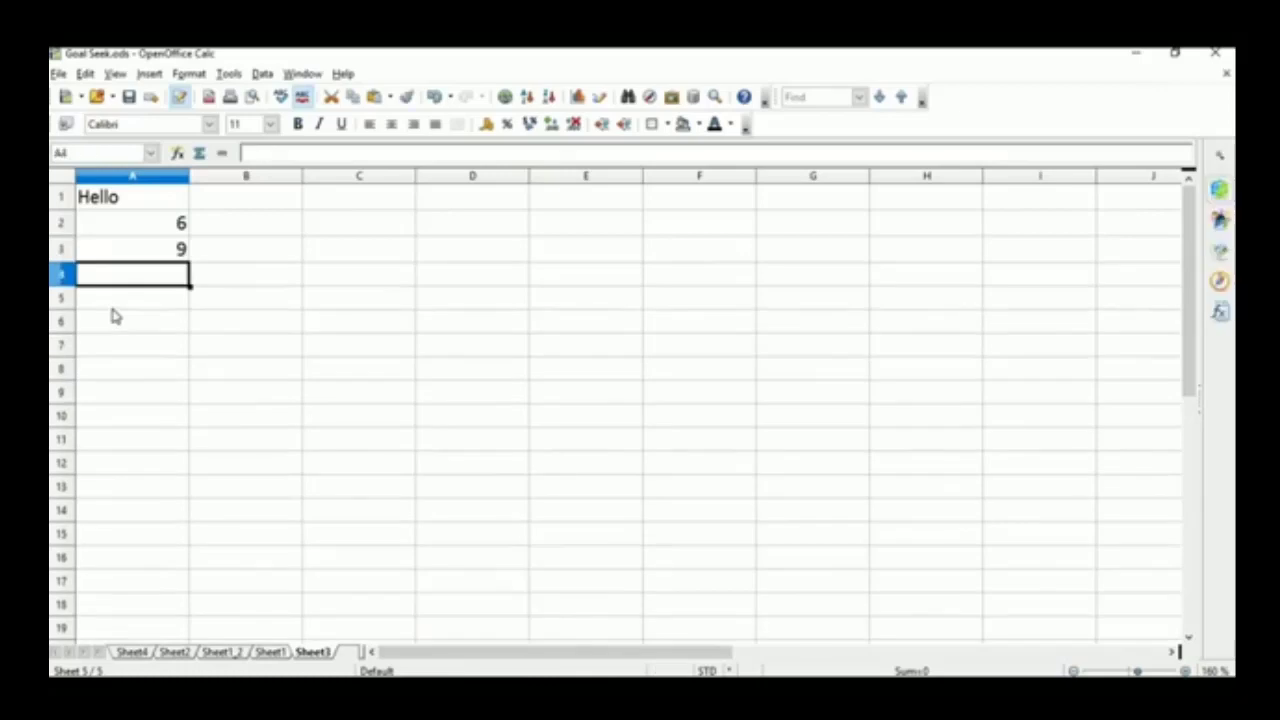
pyautogui.write('=si')
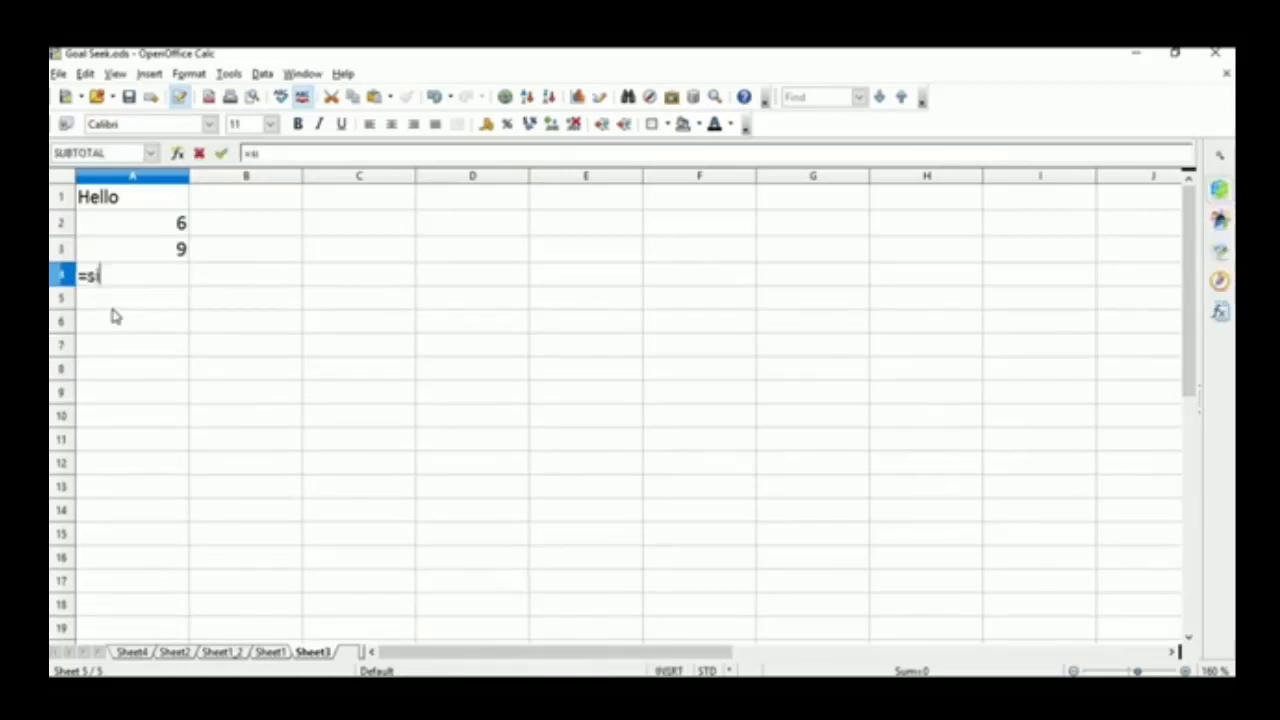
pyautogui.press('BackSpace')
pyautogui.write('um')
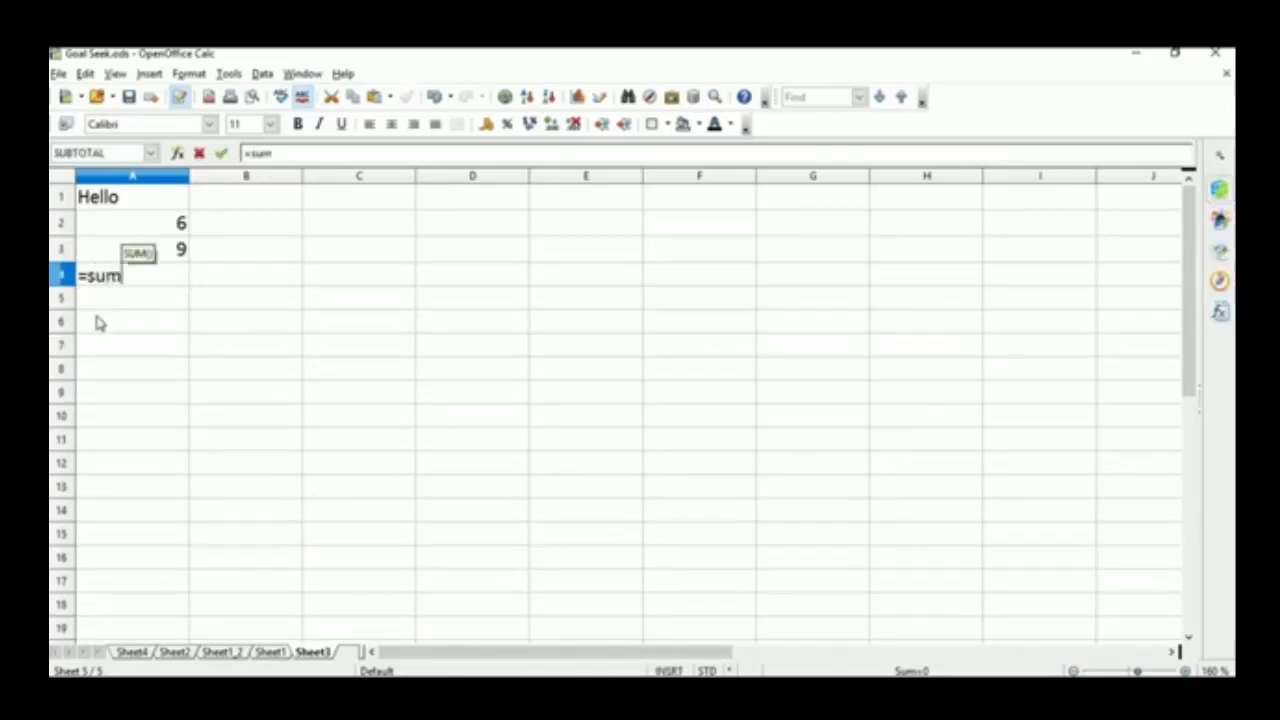
pyautogui.write('(')
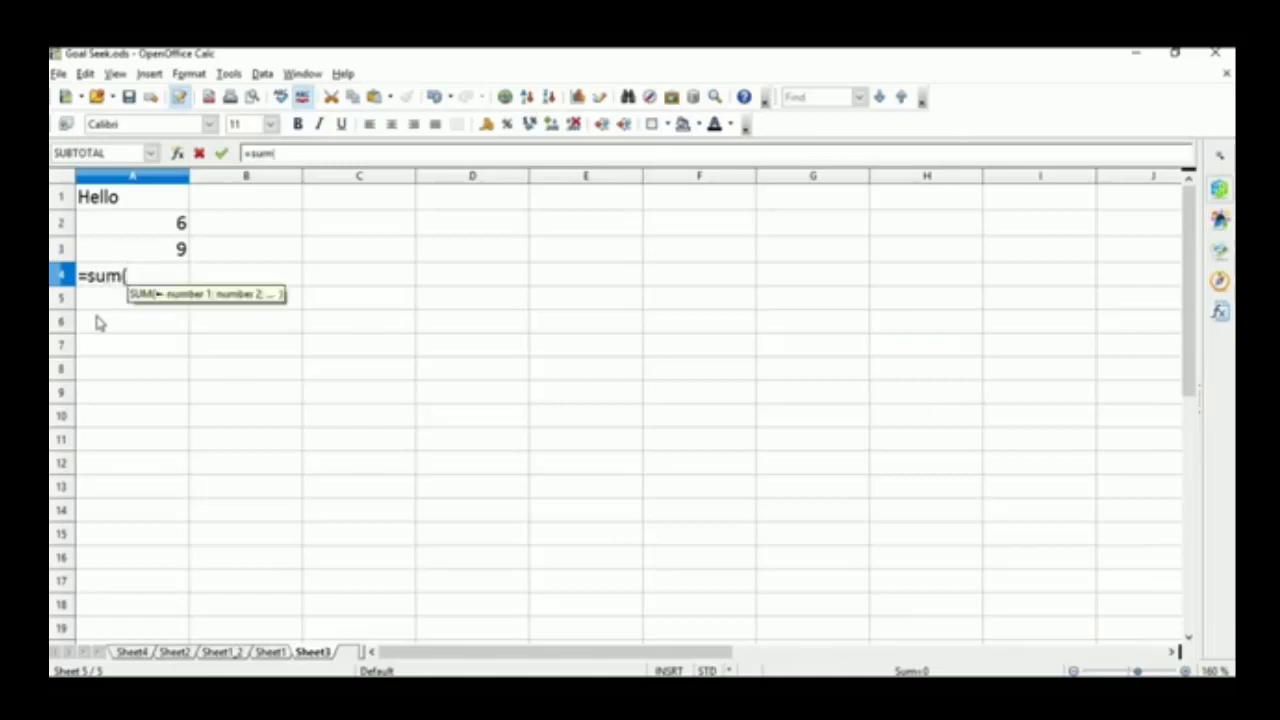
pyautogui.write('a')
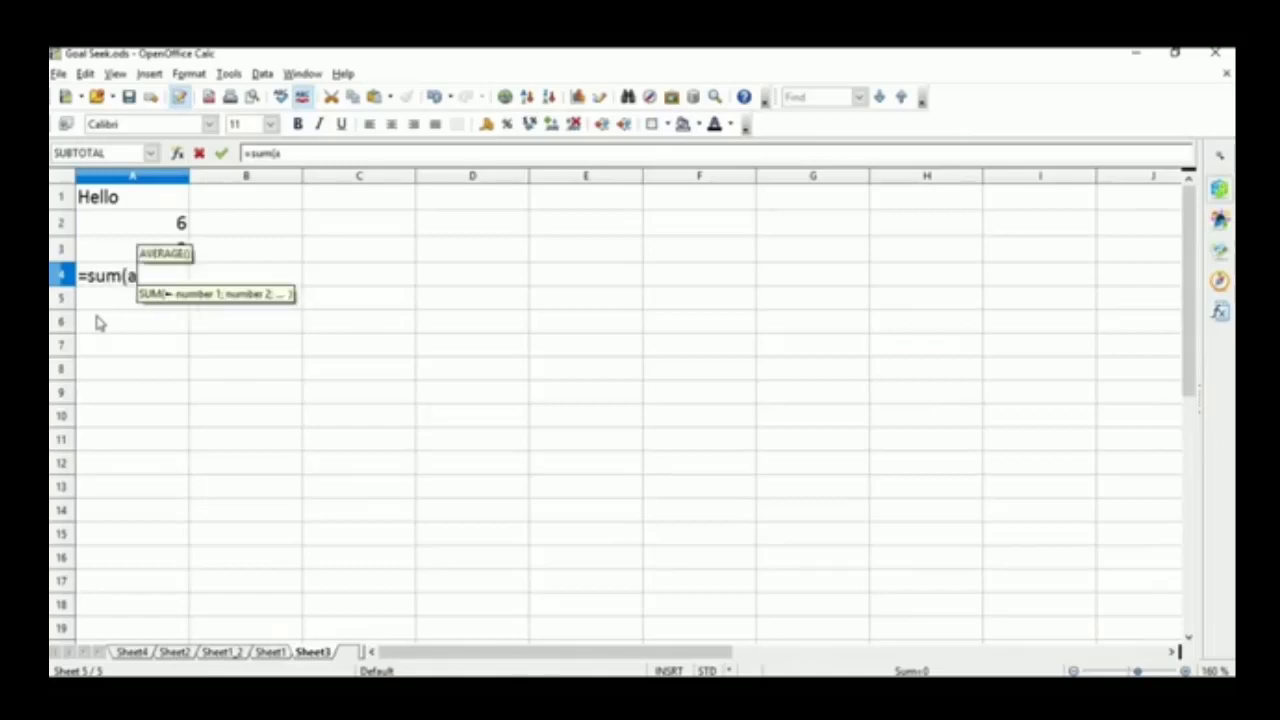
pyautogui.write('2:')
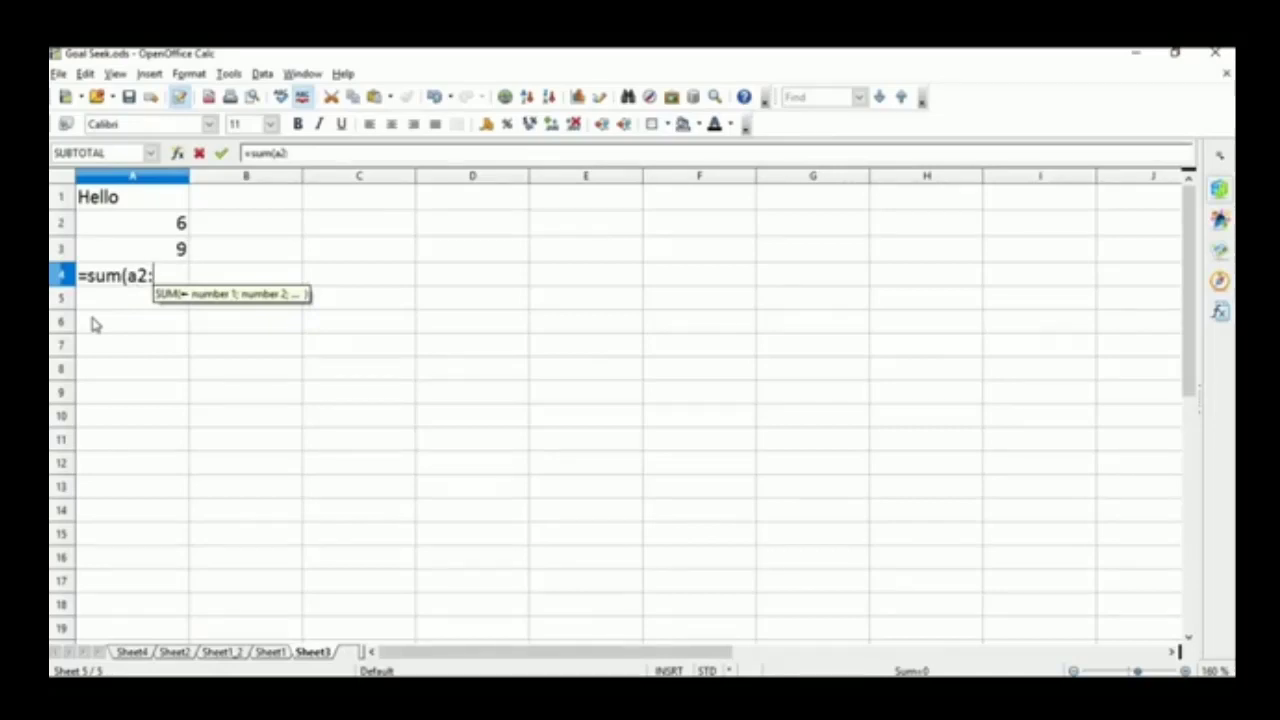
pyautogui.press('BackSpace')
pyautogui.press('BackSpace')
pyautogui.press('BackSpace')
pyautogui.press('BackSpace')
pyautogui.press('BackSpace')
pyautogui.press('BackSpace')
pyautogui.press('BackSpace')
pyautogui.press('BackSpace')
# Enter the formula =a2+a3 in cell A4 of Sheet3 to add the two numbers above it
pyautogui.write('=')
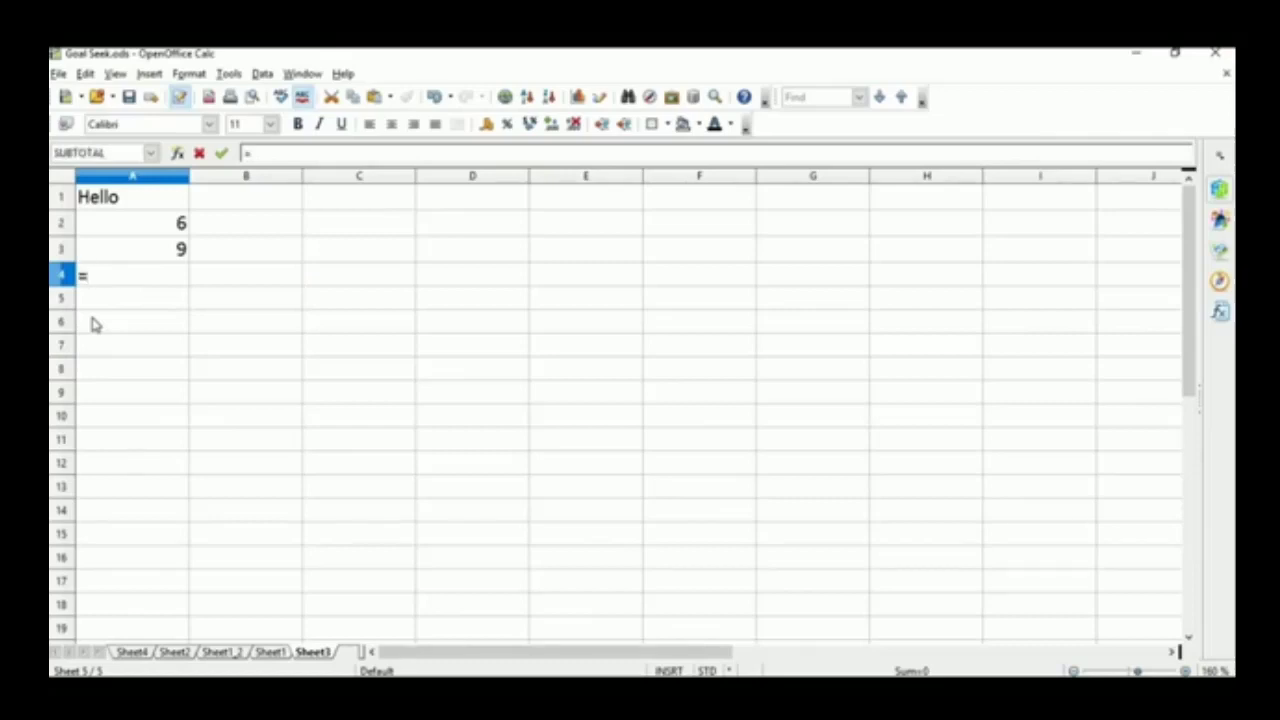
pyautogui.write('a')
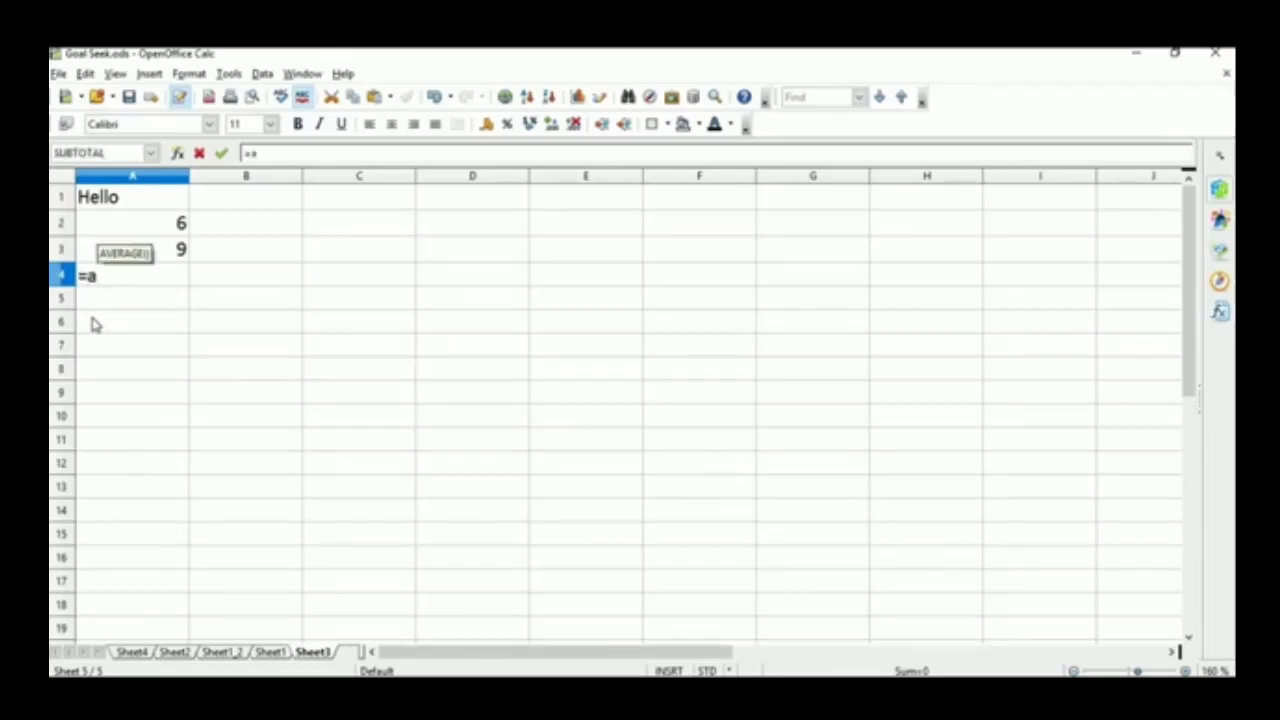
pyautogui.write('2+')
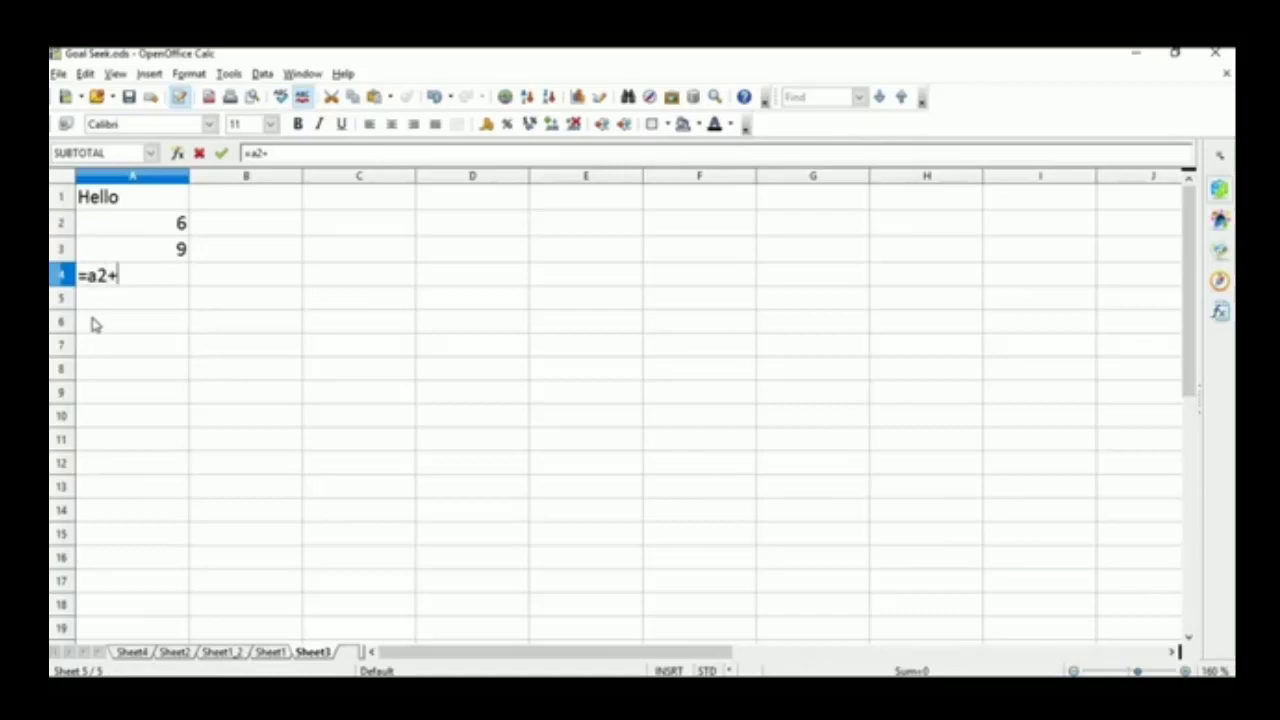
pyautogui.write('a')
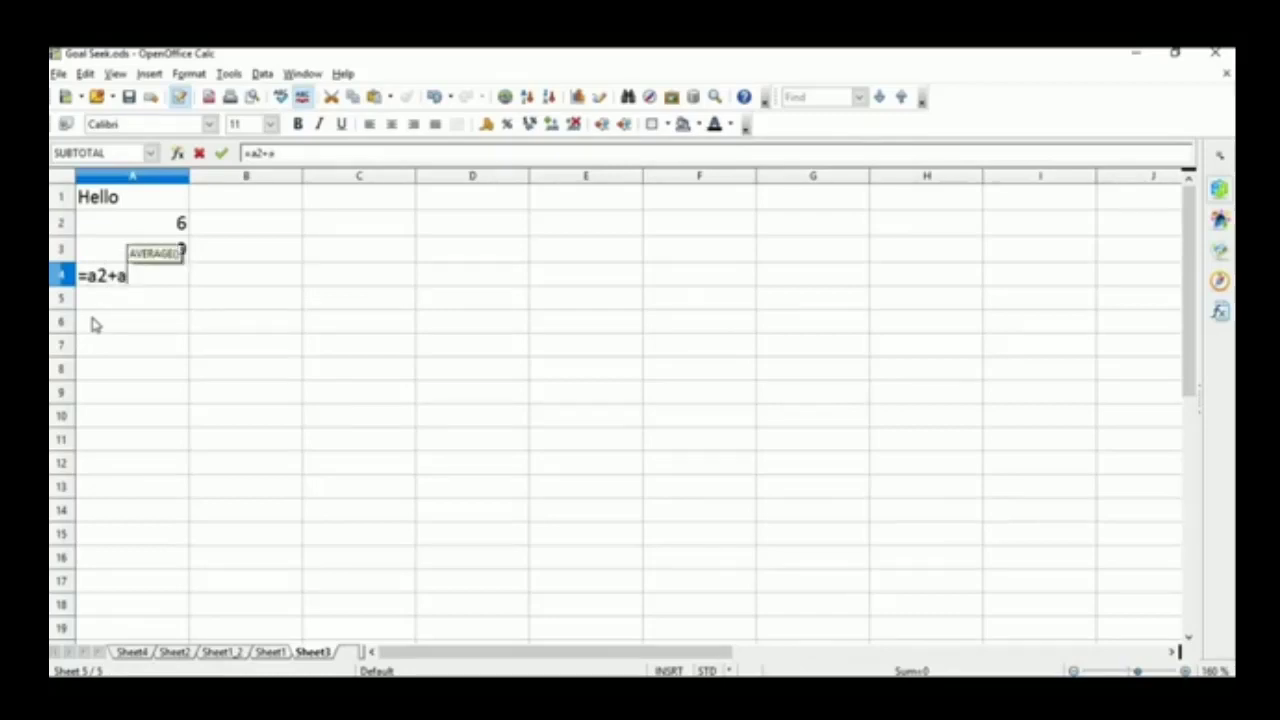
pyautogui.write('3')
pyautogui.press('Return')
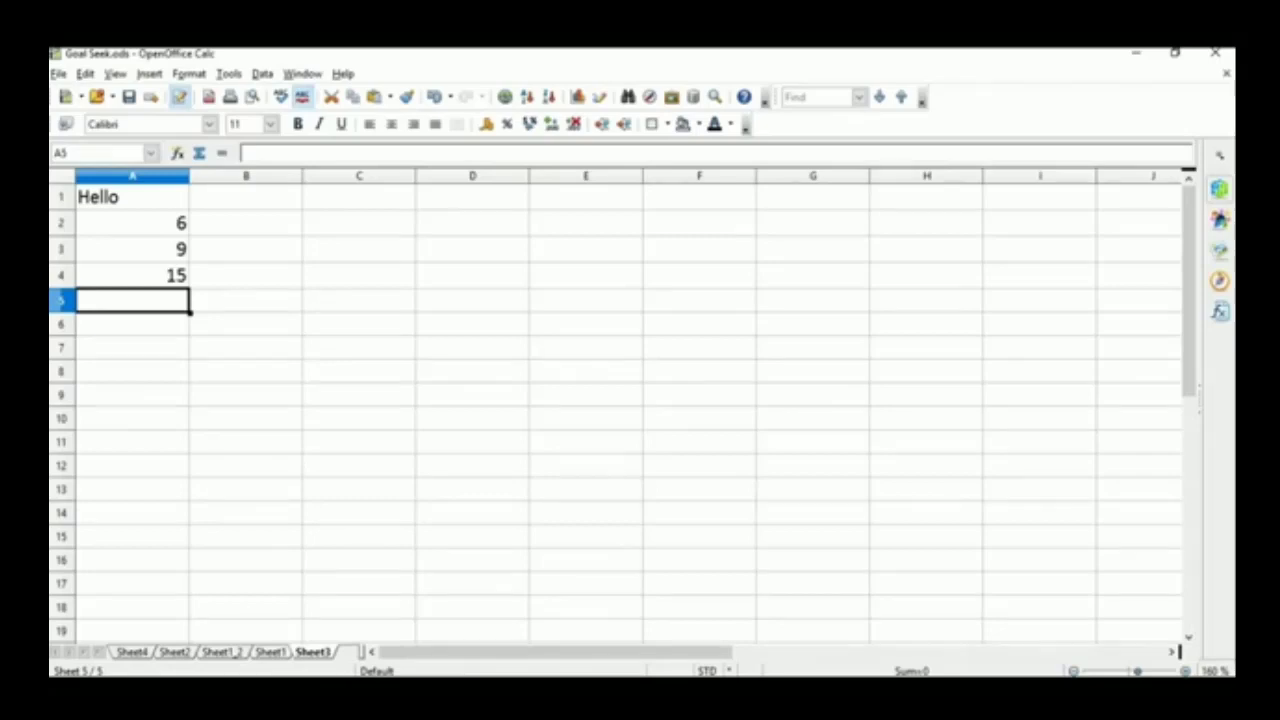
# In cell C3 of Sheet4, create the reference =Sheet3.A1 by picking the Hello cell on Sheet3
pyautogui.click(365, 620)
pyautogui.click(132, 651)
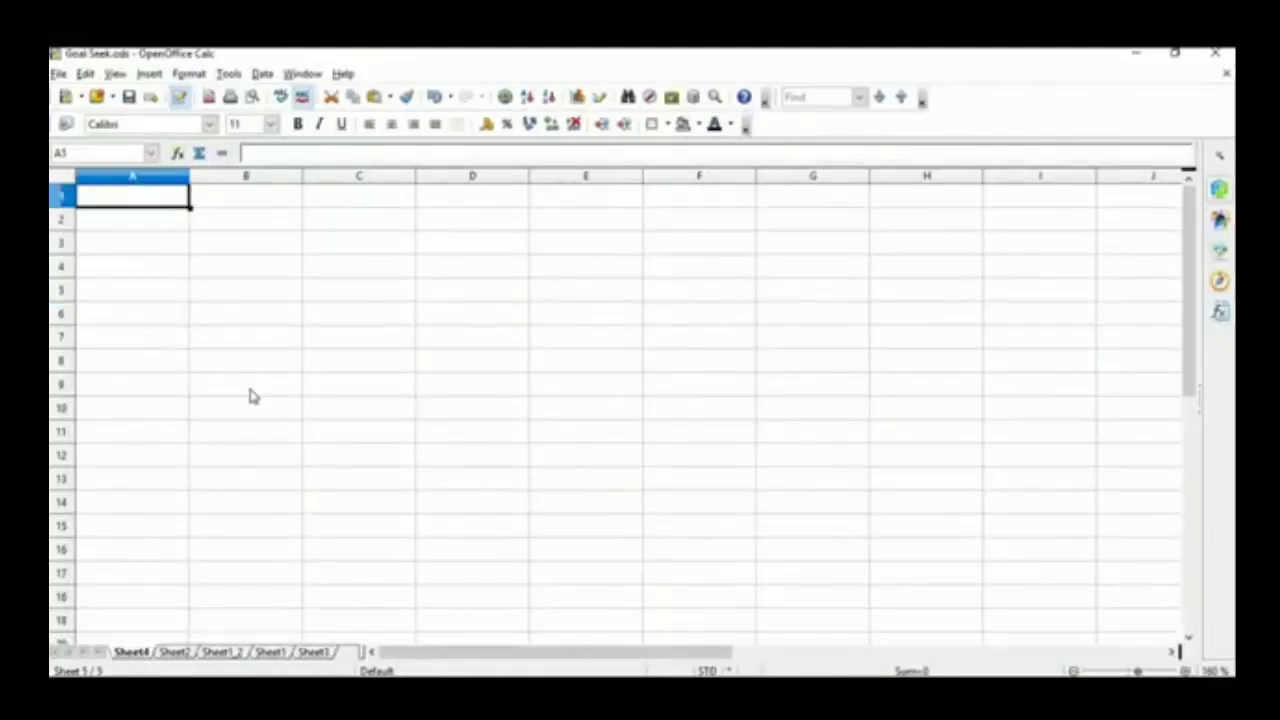
pyautogui.click(320, 241)
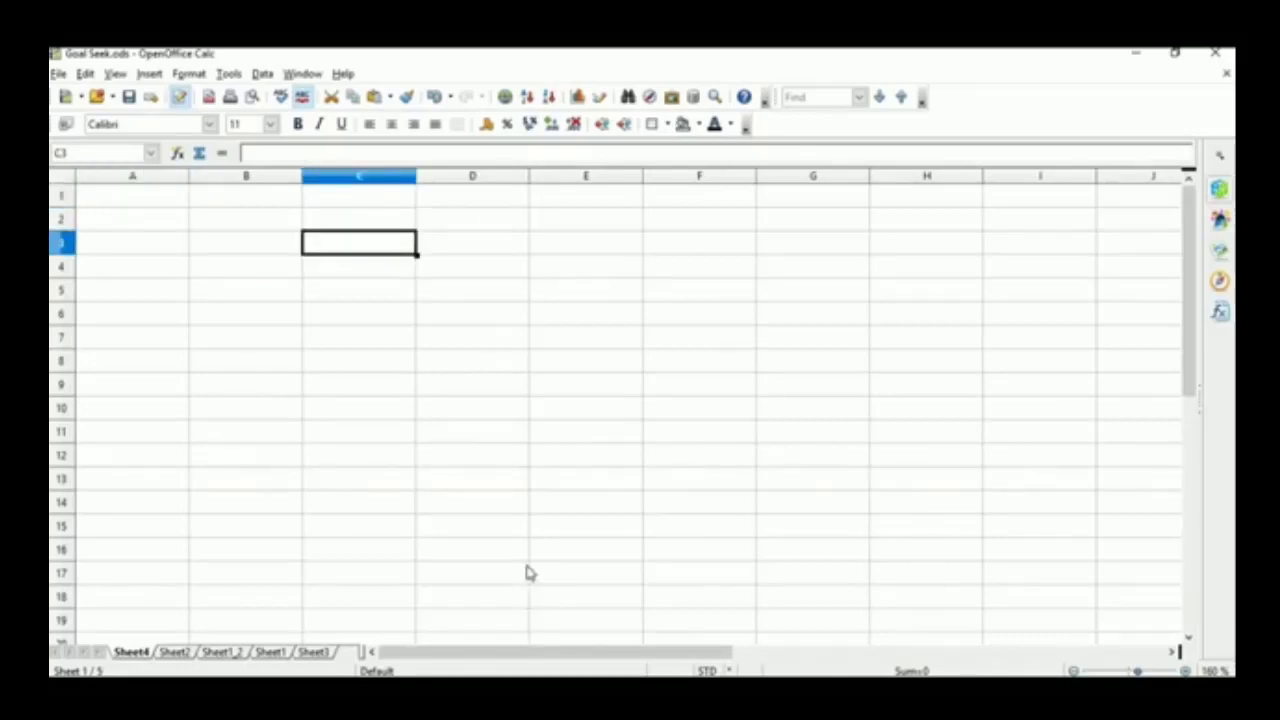
pyautogui.click(314, 654)
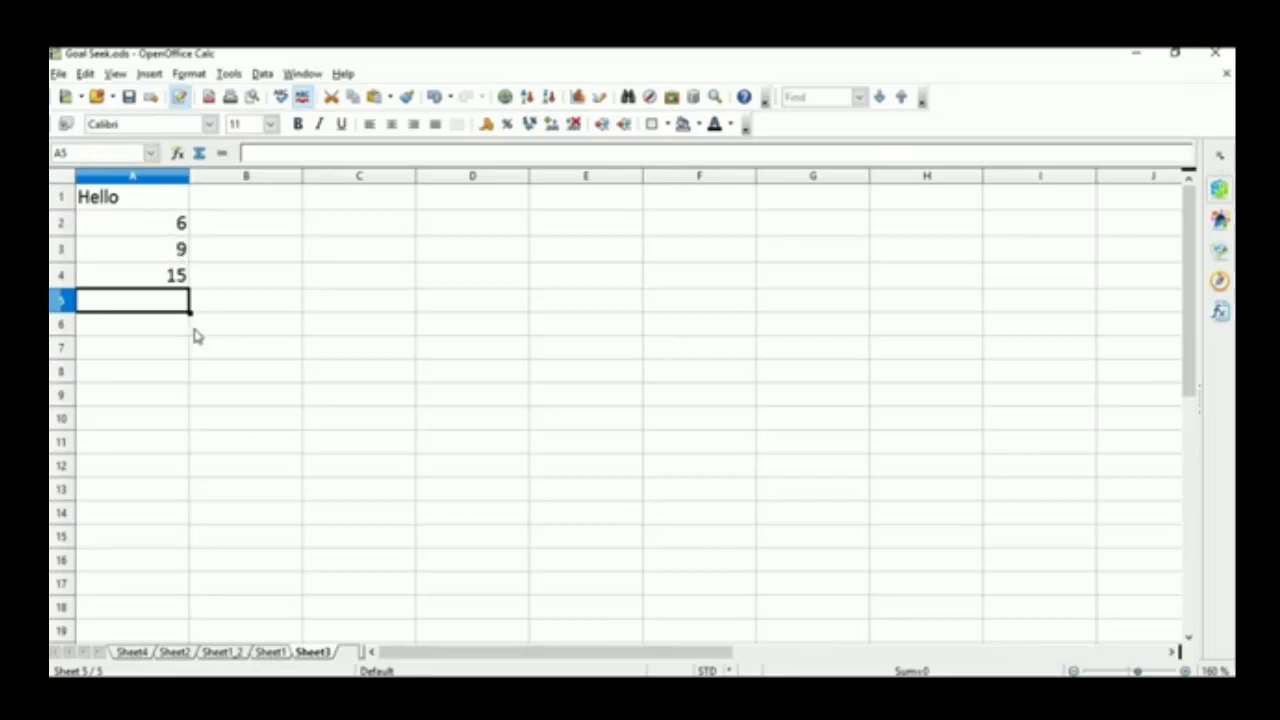
pyautogui.click(133, 651)
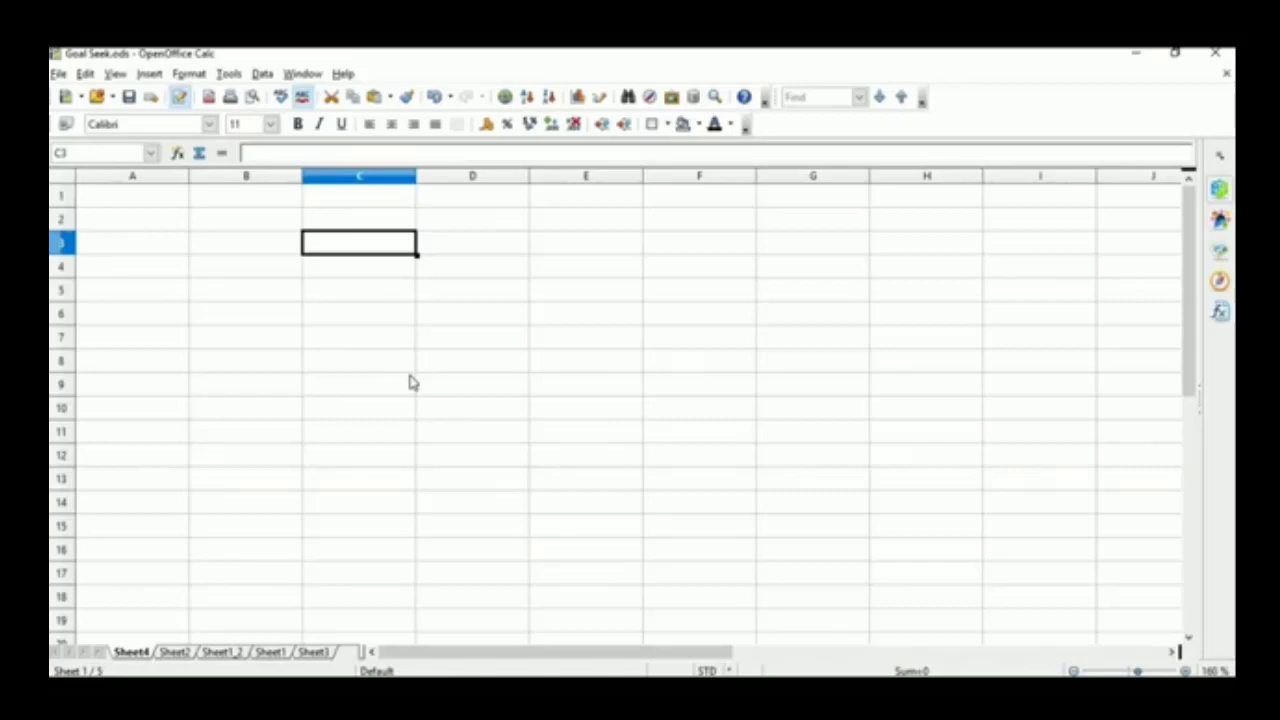
pyautogui.write('=')
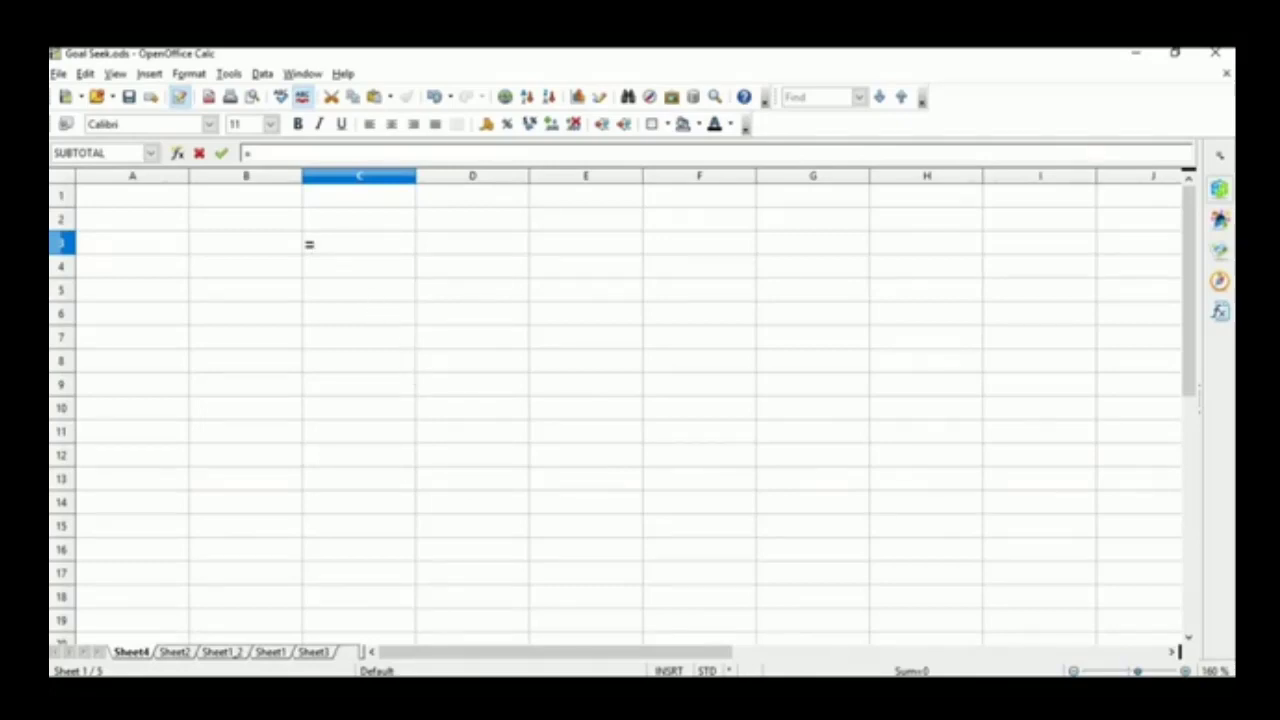
pyautogui.click(312, 652)
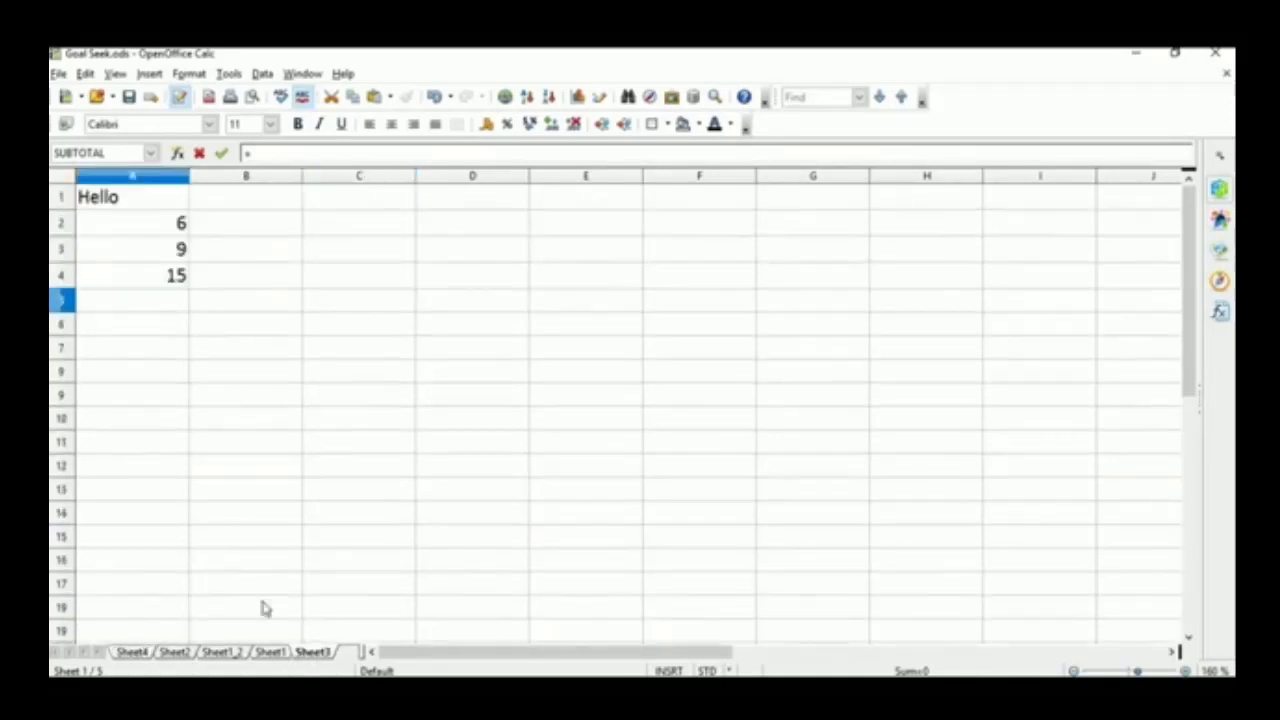
pyautogui.click(155, 206)
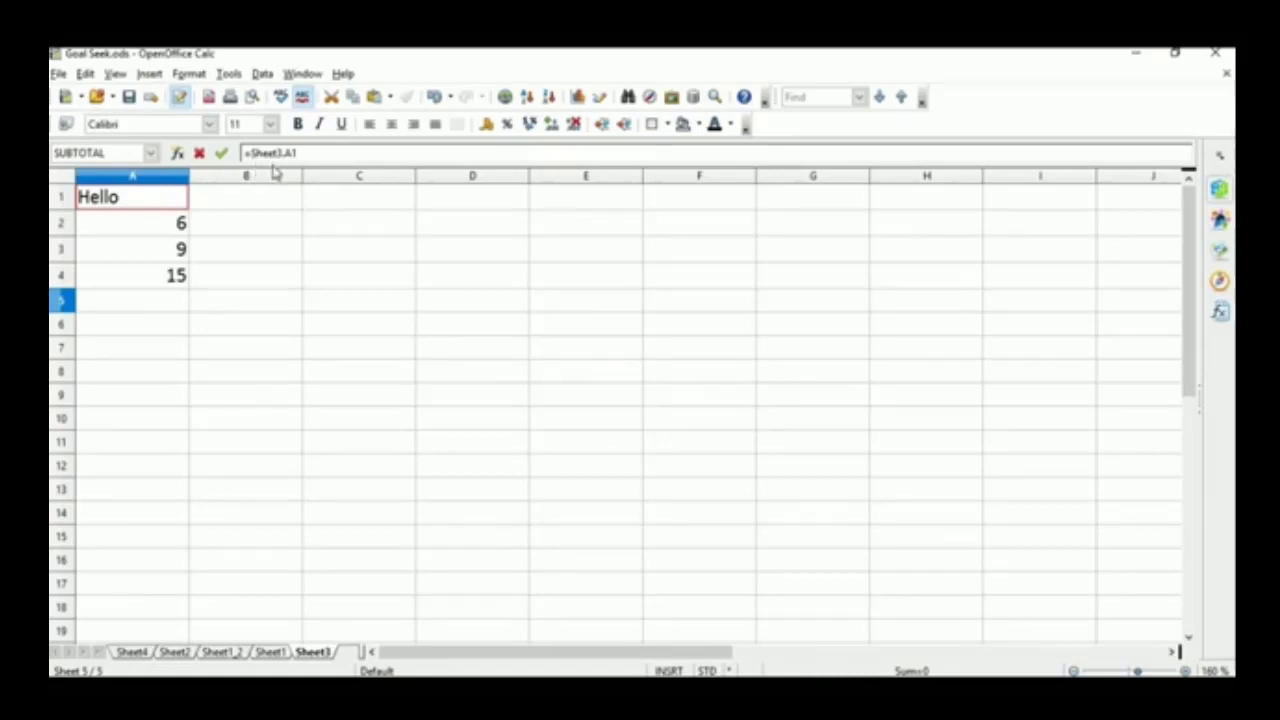
pyautogui.click(131, 651)
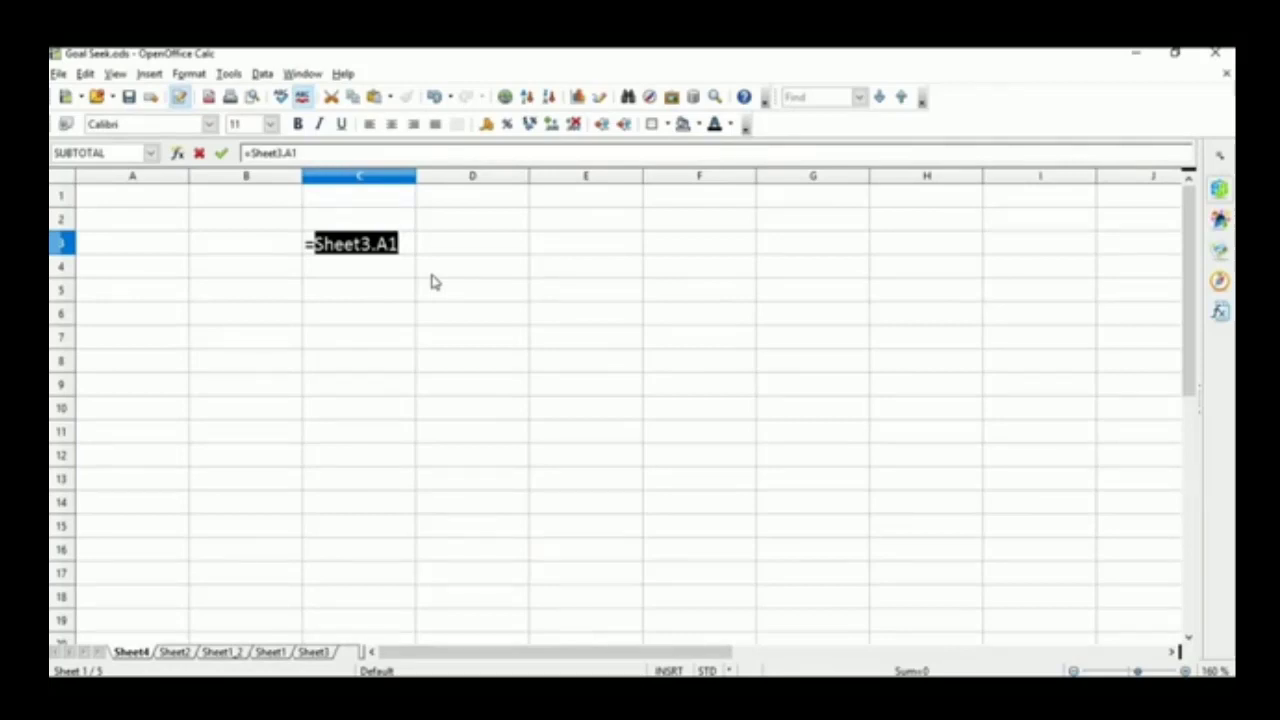
pyautogui.press('Return')
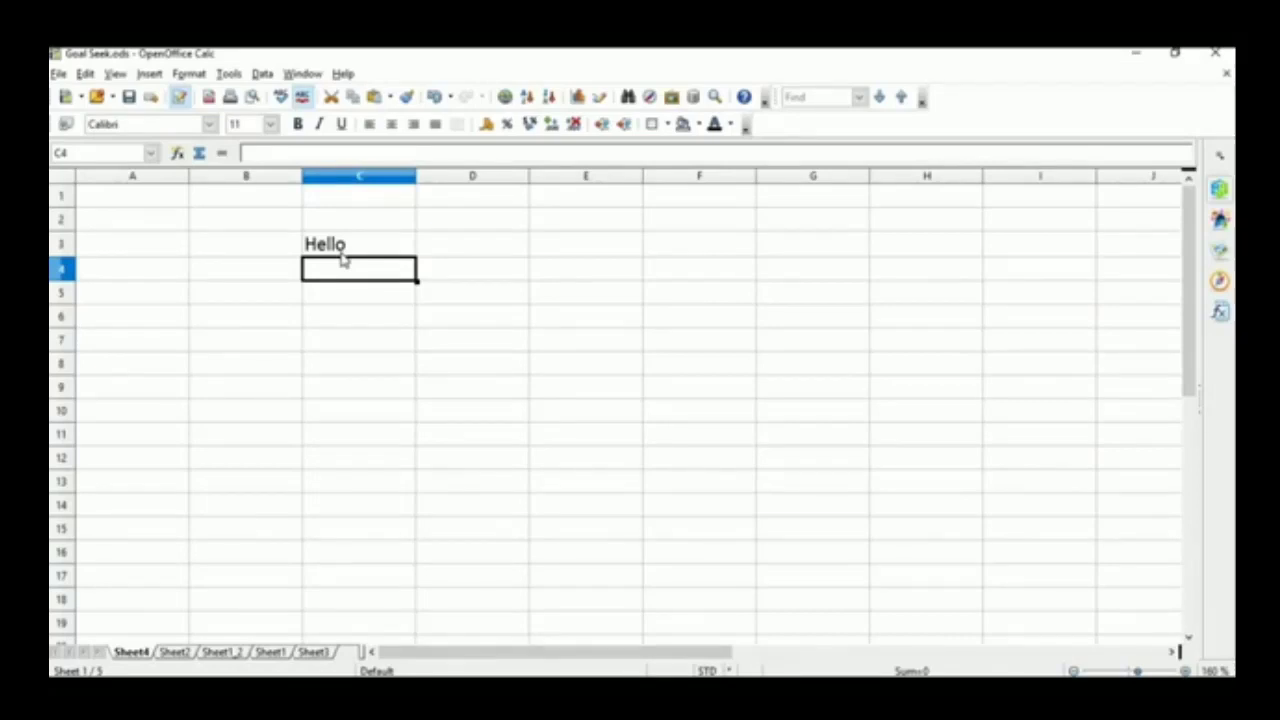
# Write the reference =Sheet3.A2 directly into cell C4 of Sheet4
pyautogui.write('=')
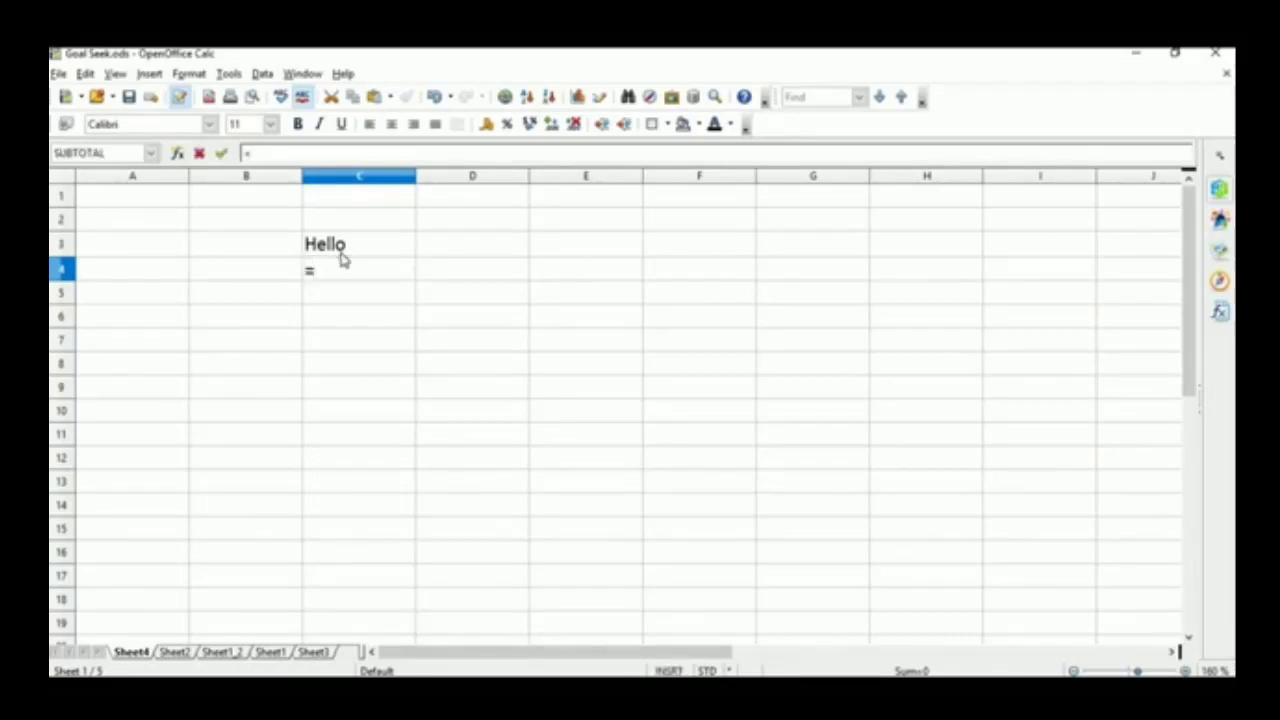
pyautogui.write('Sheet')
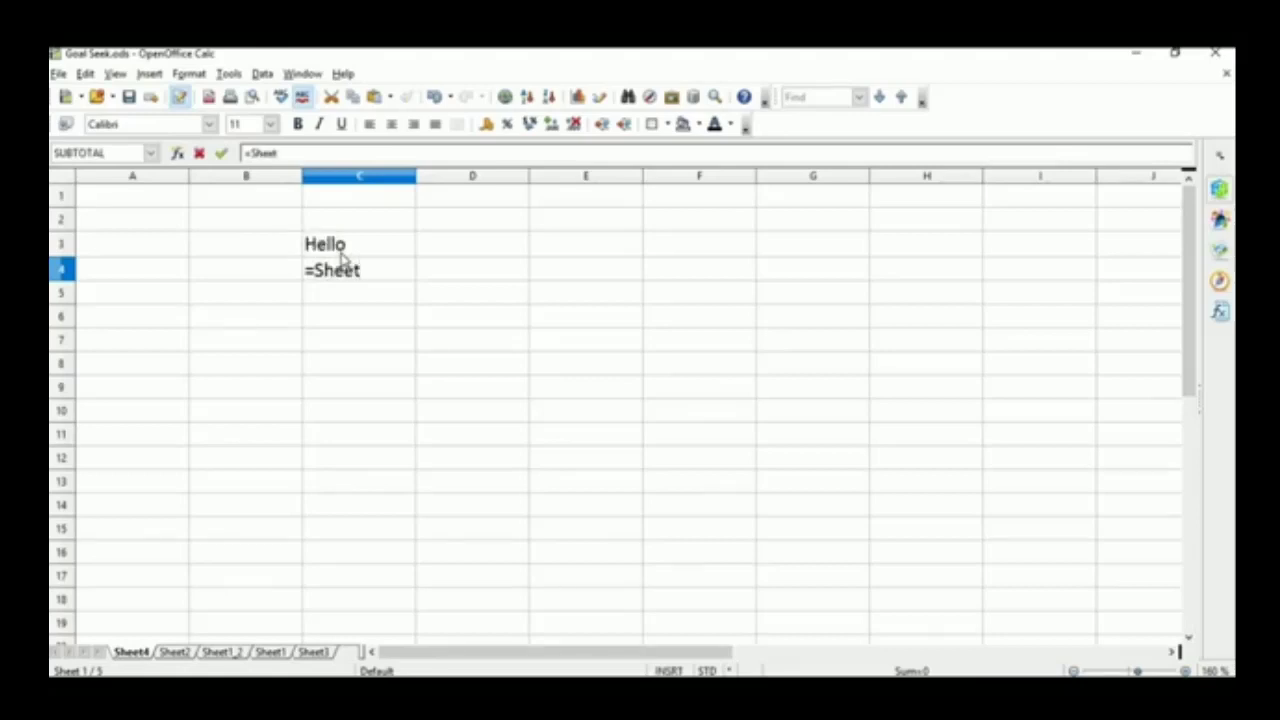
pyautogui.write('3.A2')
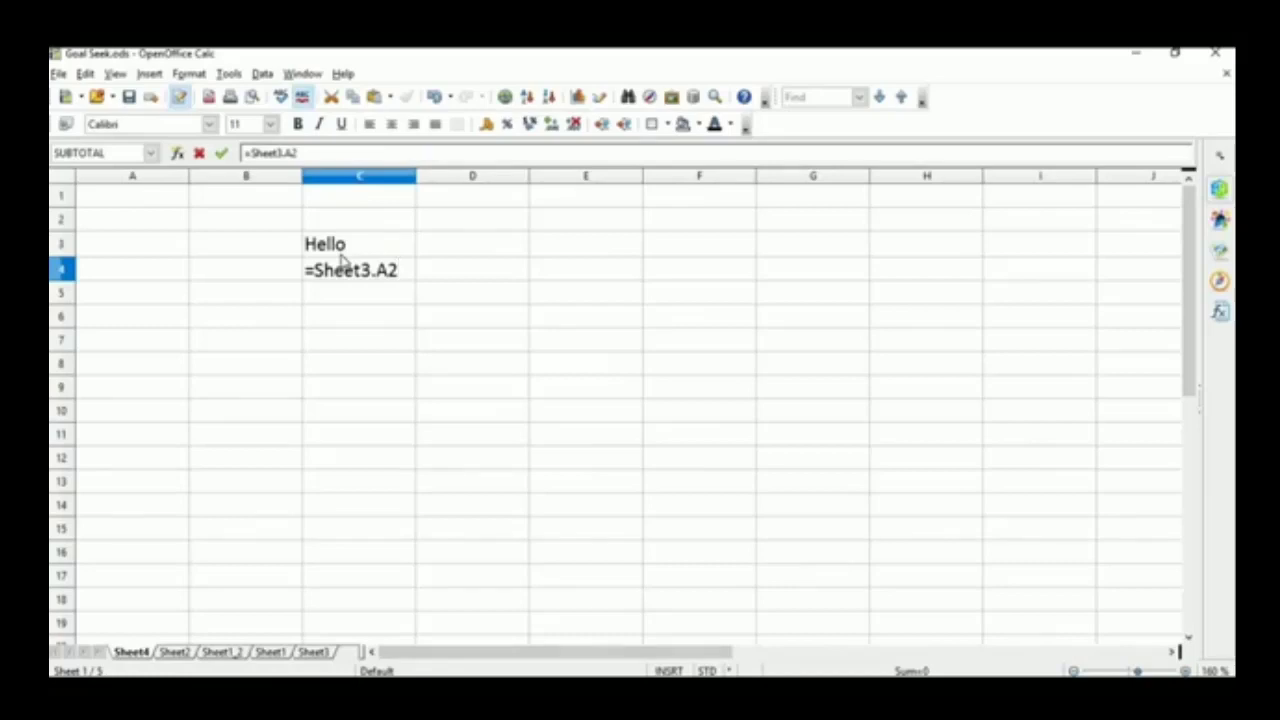
pyautogui.press('Return')
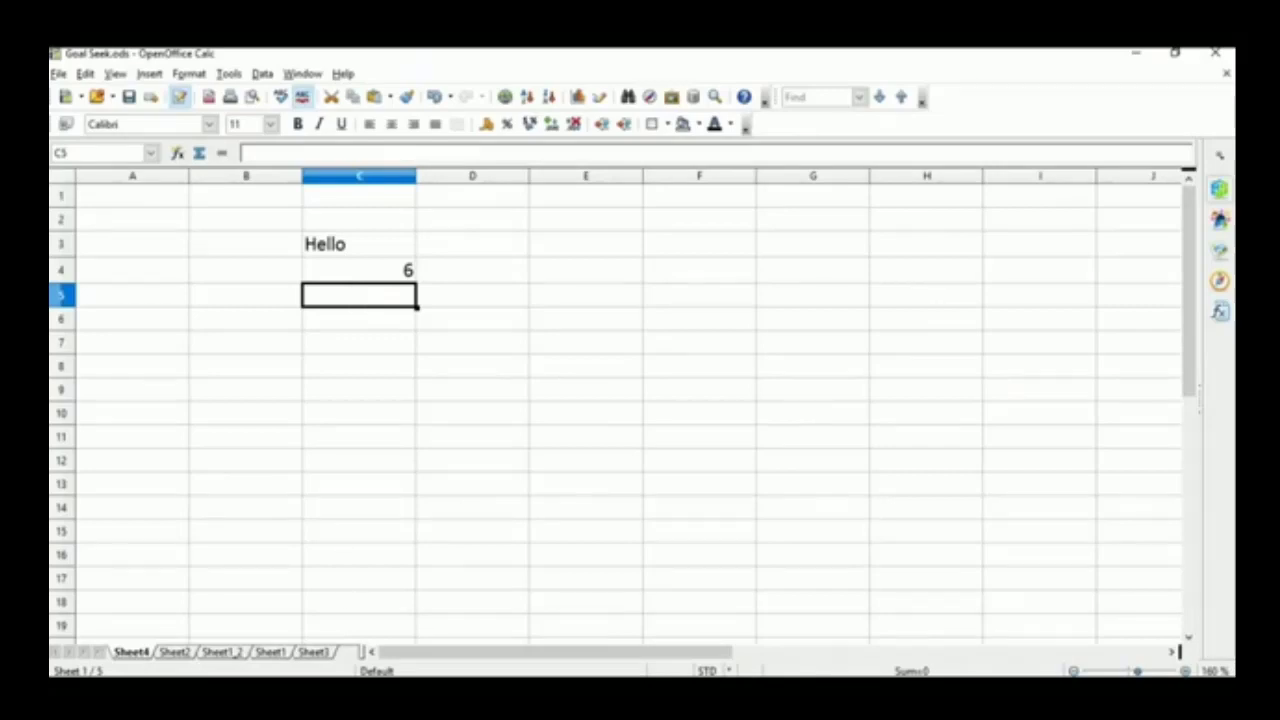
# Switch to Adobe Reader and review the syllabus's practical items on creating references to other sheets and documents
pyautogui.hotkey('alt', 'Tab')
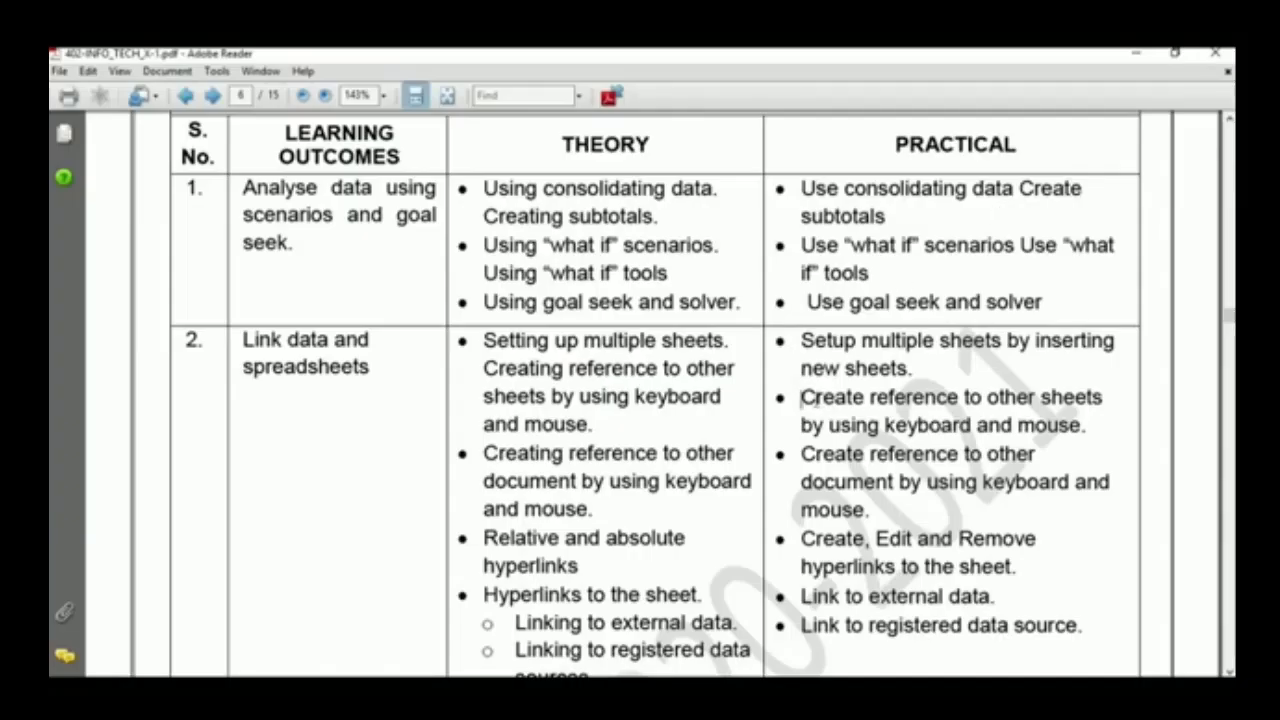